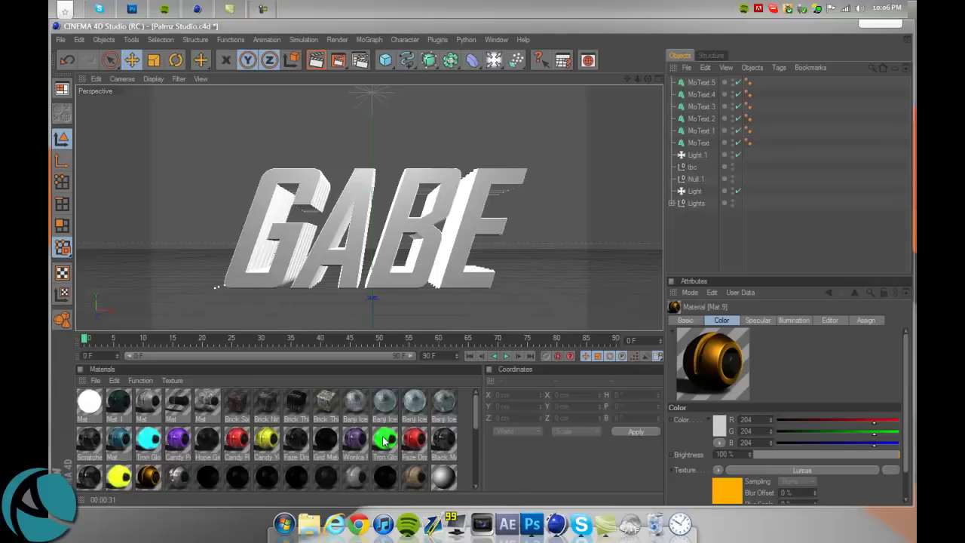
Create the new default material Mat.10 and open it in the Material Editor
left_click(96, 380)
left_click(121, 397)
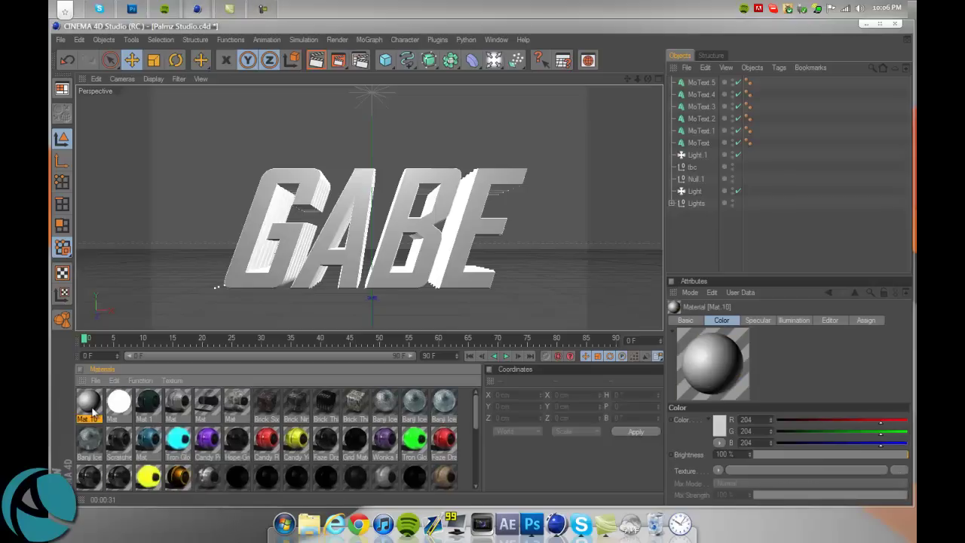
double_click(89, 405)
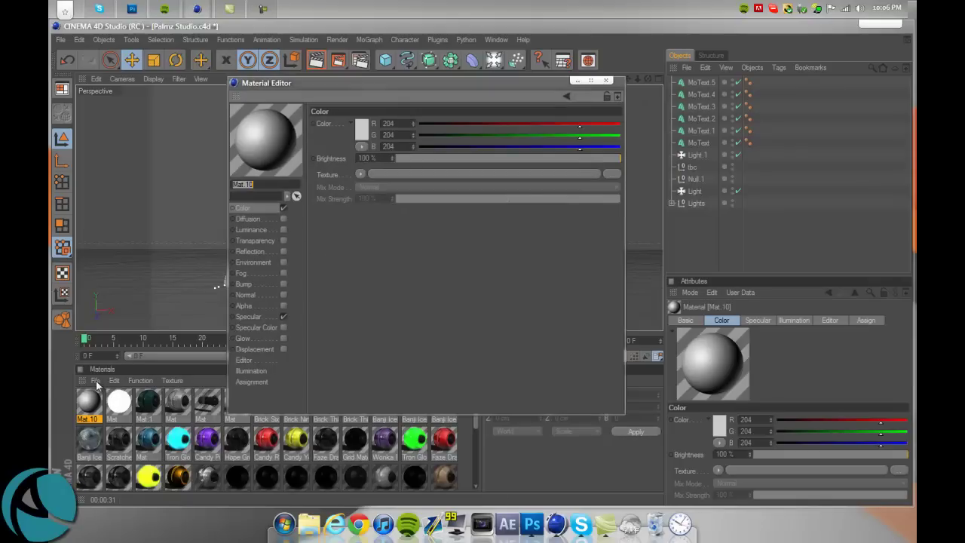
left_click(605, 80)
left_click(96, 380)
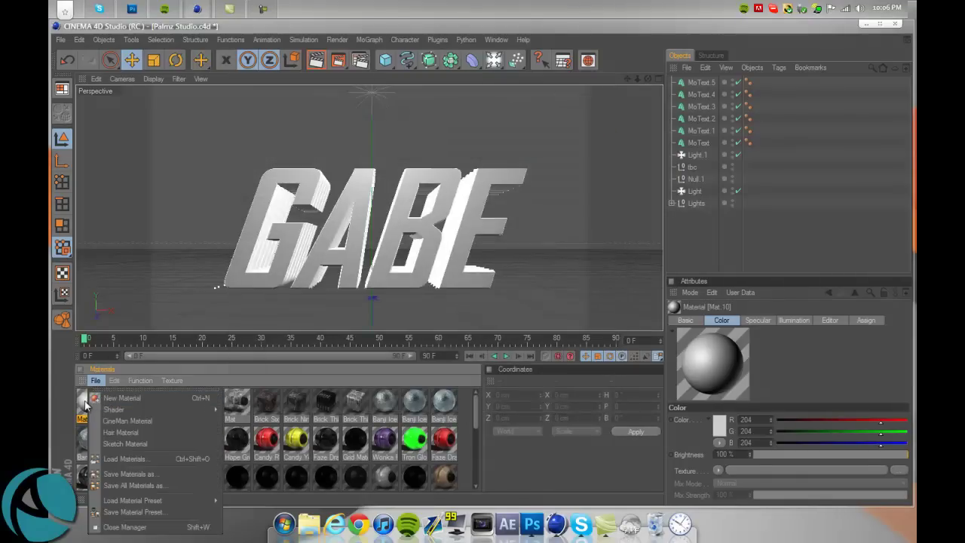
left_click(88, 405)
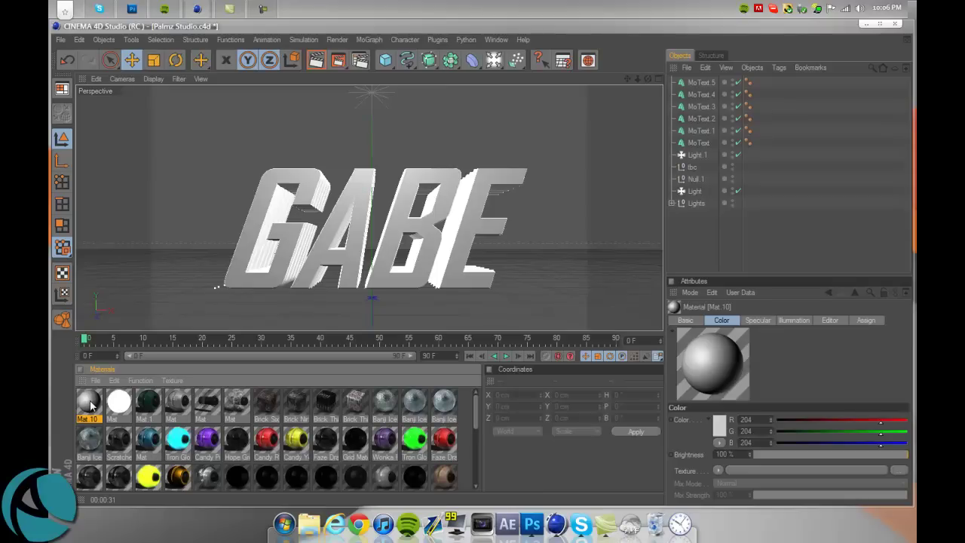
double_click(89, 406)
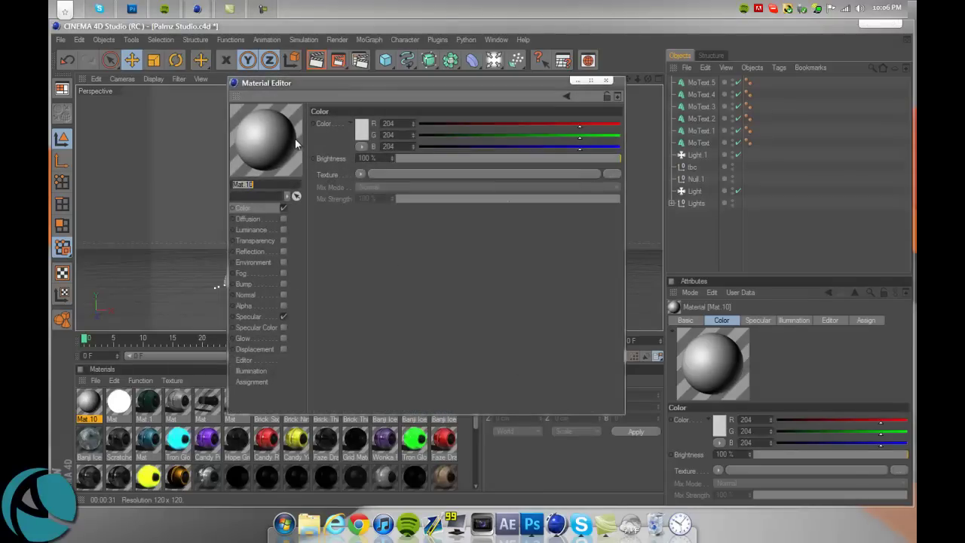
Switch Mat.10's preview to Object (Soft Shadow), keeping the default grey 204 colour
right_click(273, 139)
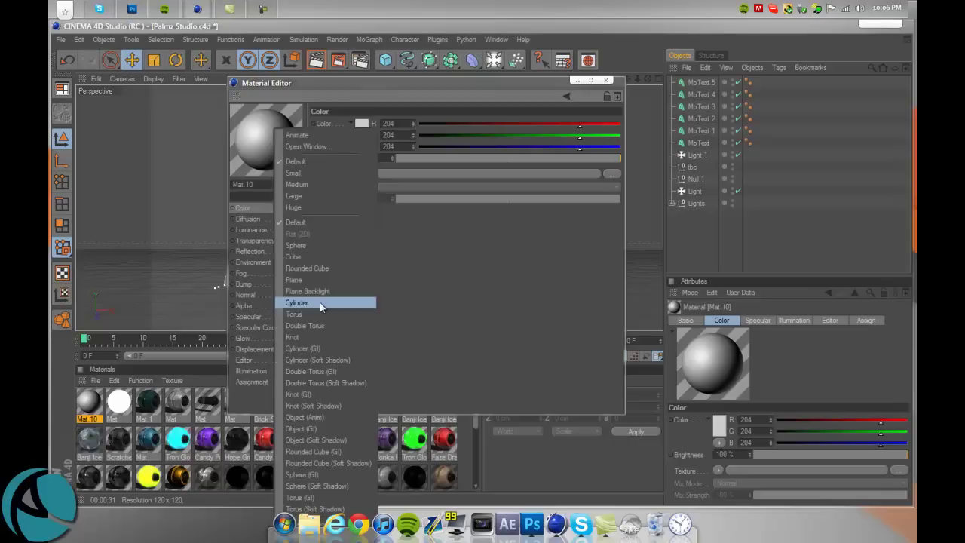
left_click(320, 441)
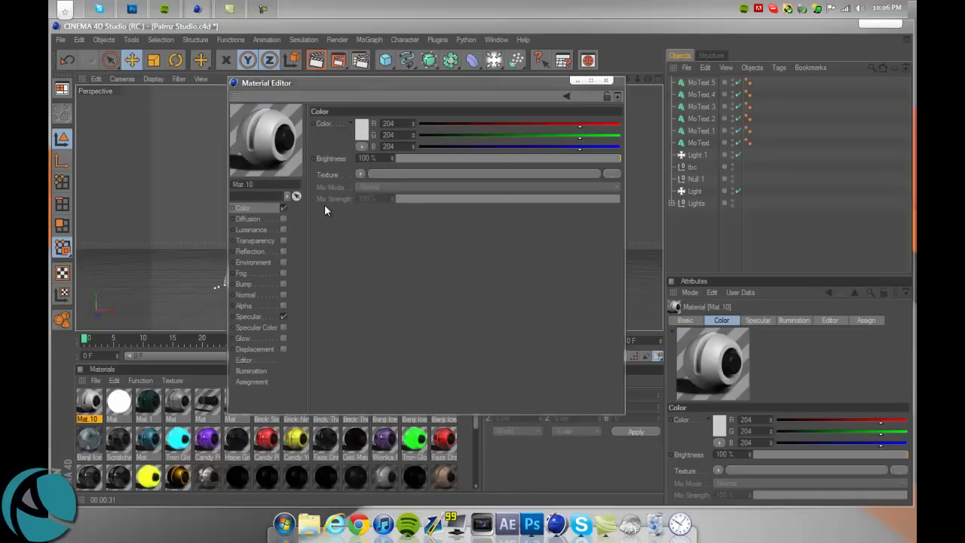
left_click(359, 132)
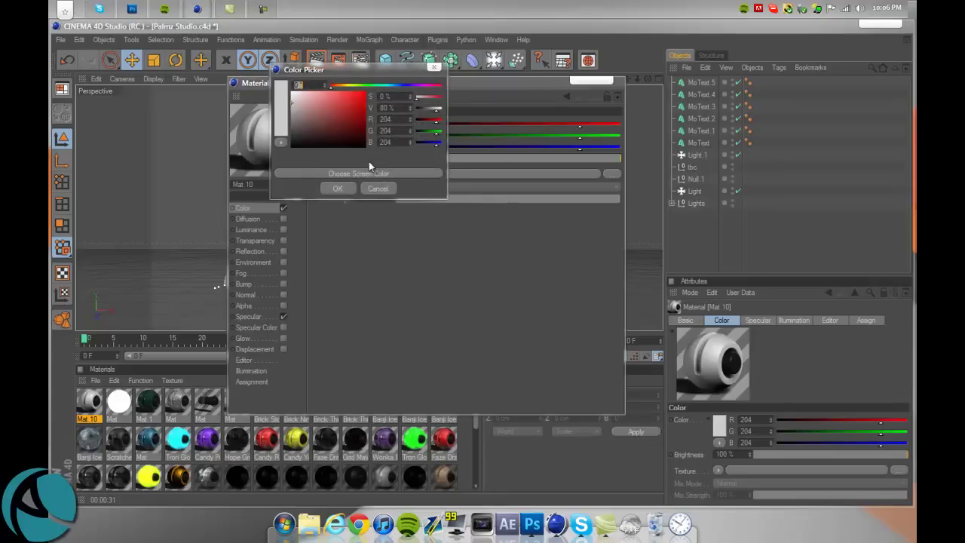
left_click(374, 187)
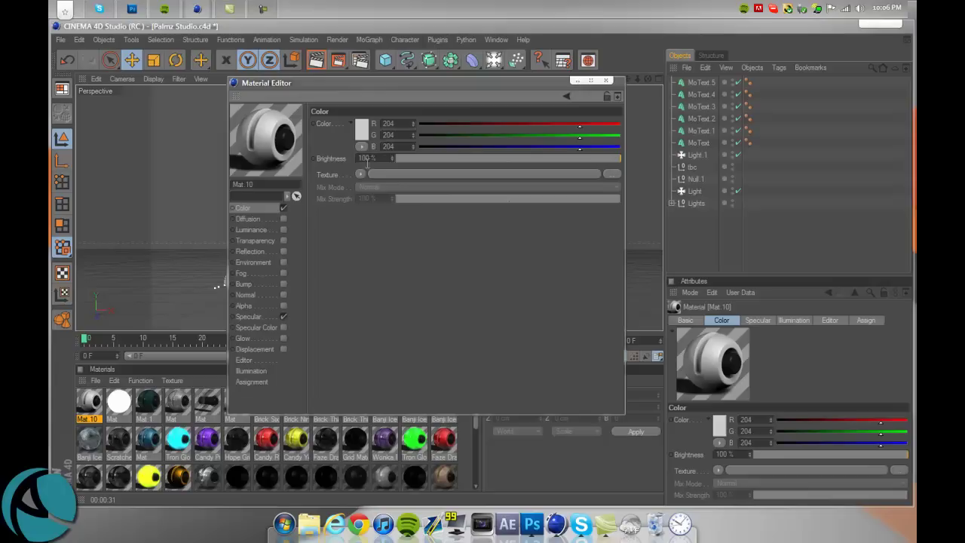
Load Effects > Lumas into Mat.10's Color texture and show the shader's Basic settings
left_click(359, 175)
mouse_move(393, 401)
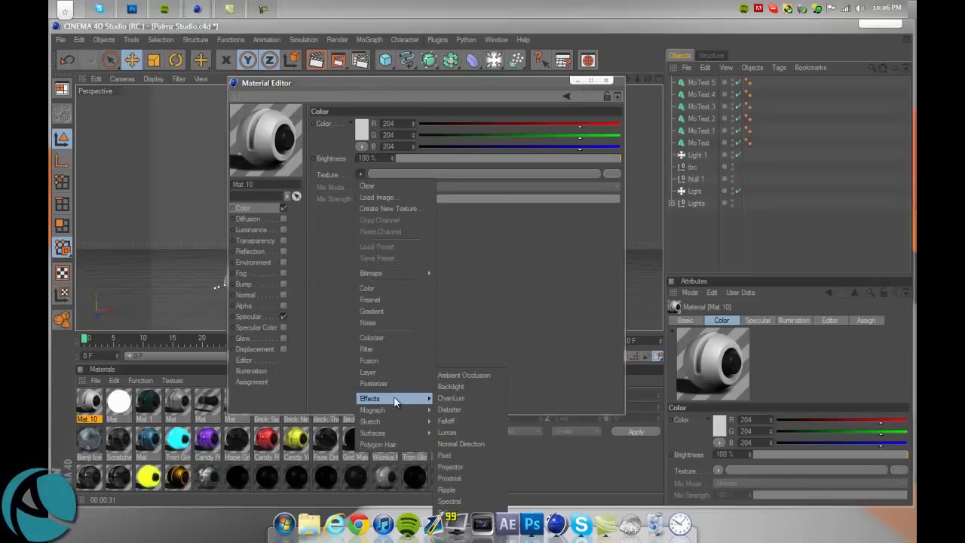
left_click(460, 433)
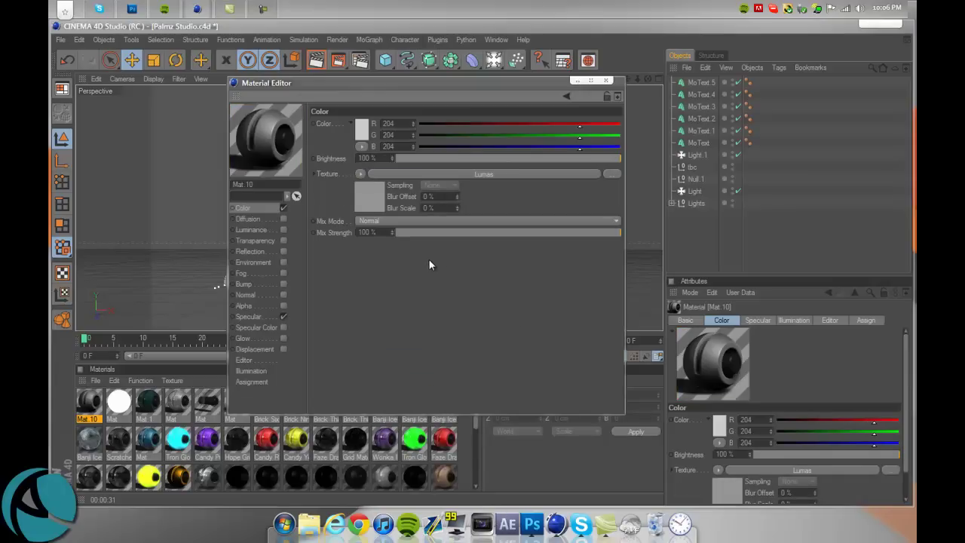
left_click(370, 196)
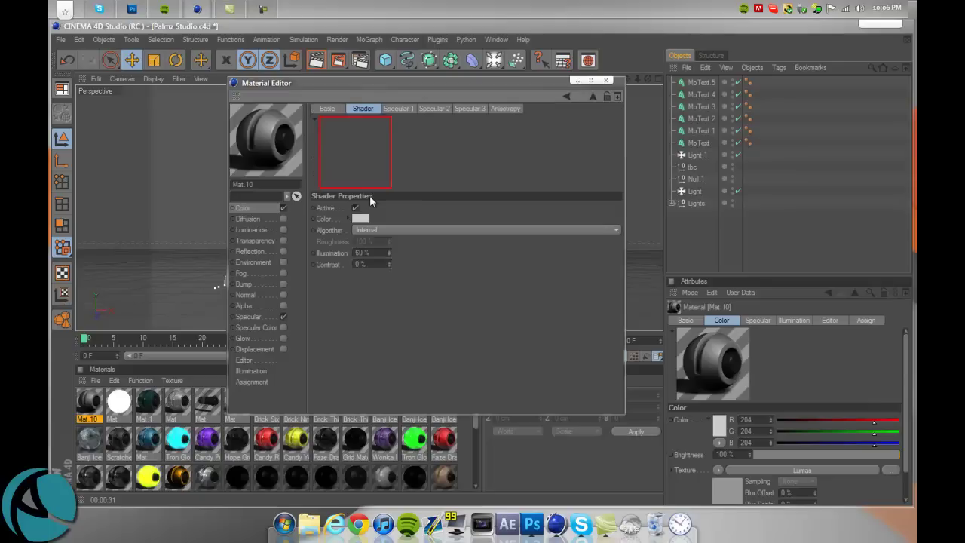
left_click(330, 108)
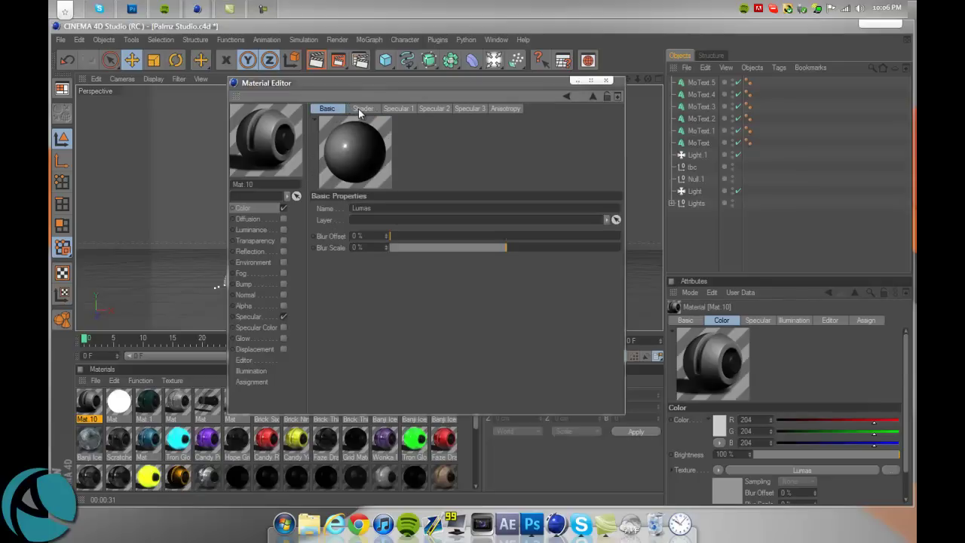
Set the Lumas shader colour to dark blue, R0 G54 B90
left_click(360, 108)
left_click(363, 219)
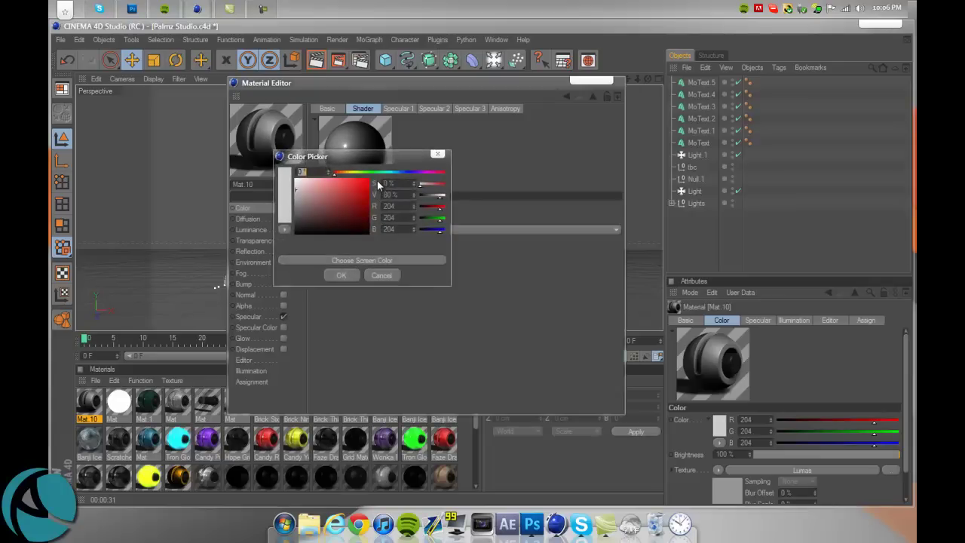
left_click_drag(361, 206, 375, 214)
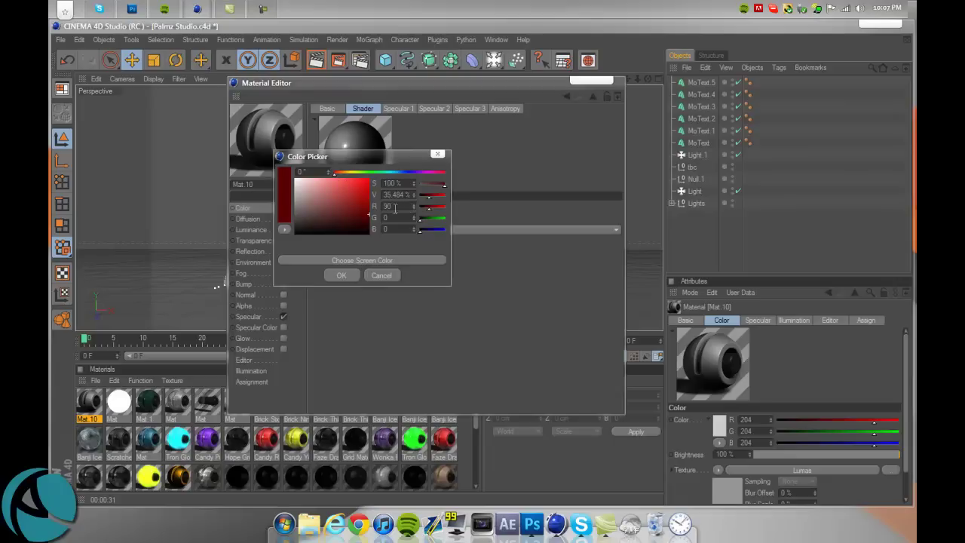
double_click(389, 207)
mouse_move(334, 173)
left_mouse_down()
mouse_move(403, 178)
mouse_move(322, 182)
left_mouse_up()
left_click(343, 173)
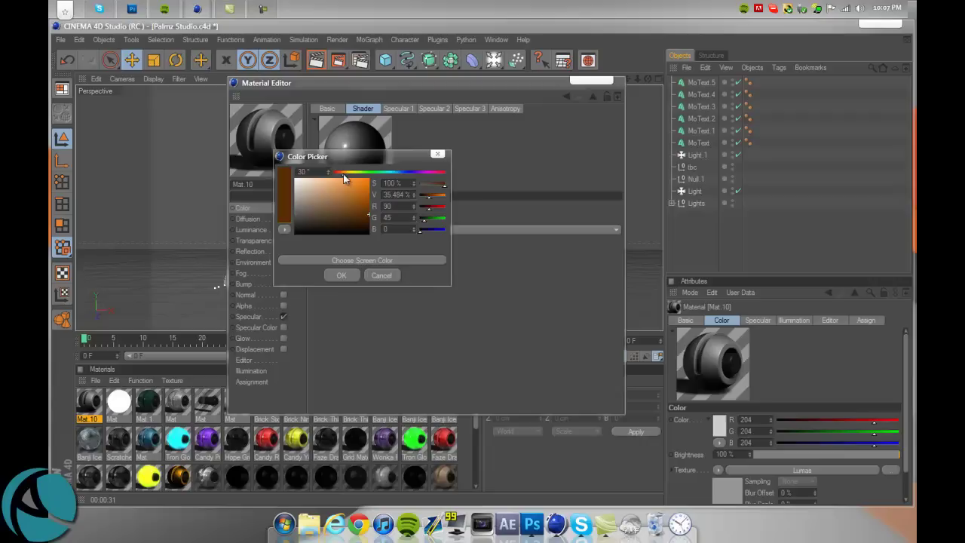
left_click_drag(343, 174, 398, 181)
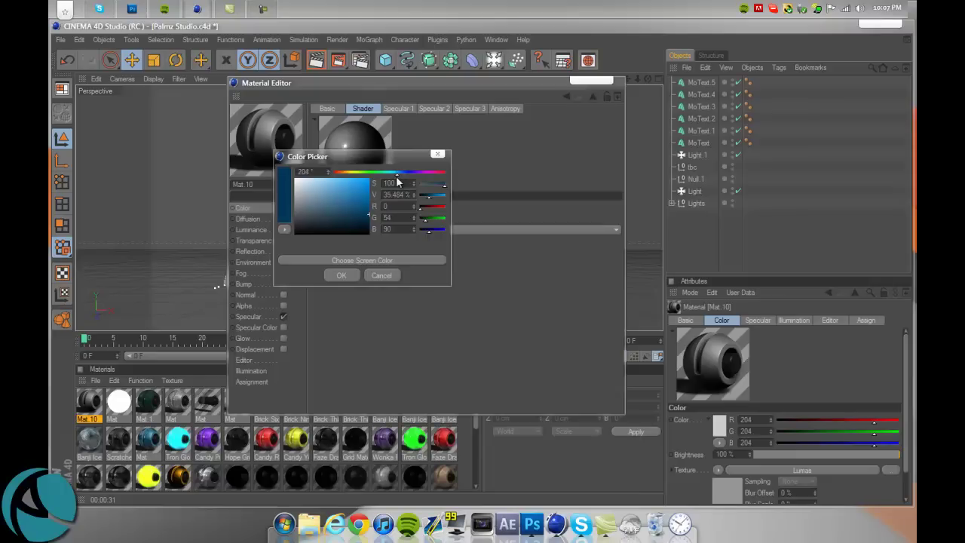
left_click(340, 274)
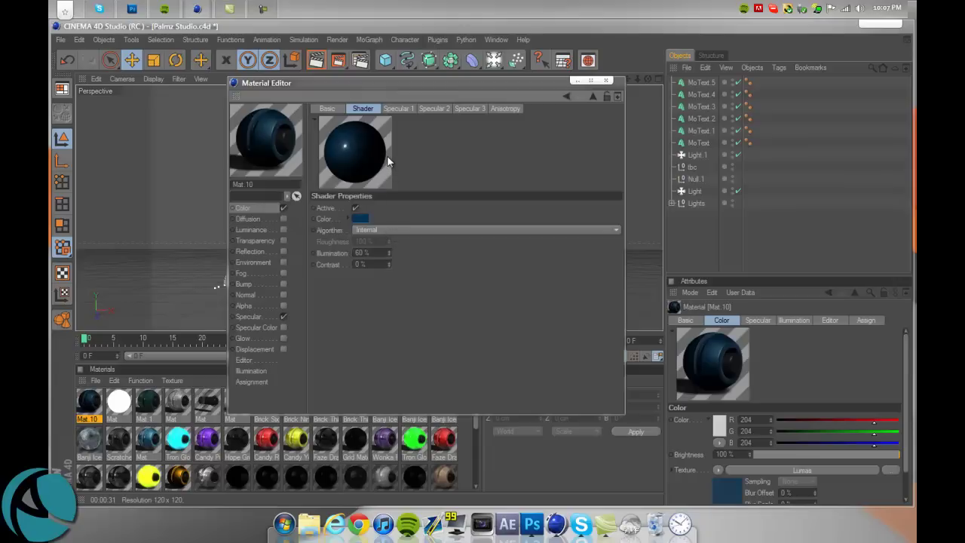
Set the Lumas Specular 1 colour to cyan
left_click(399, 110)
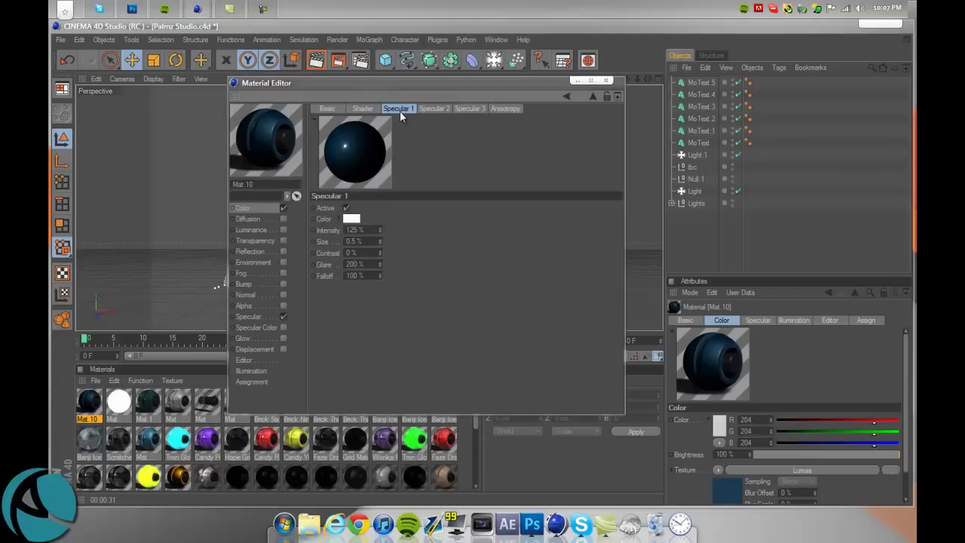
left_click(352, 219)
left_click_drag(333, 174, 363, 214)
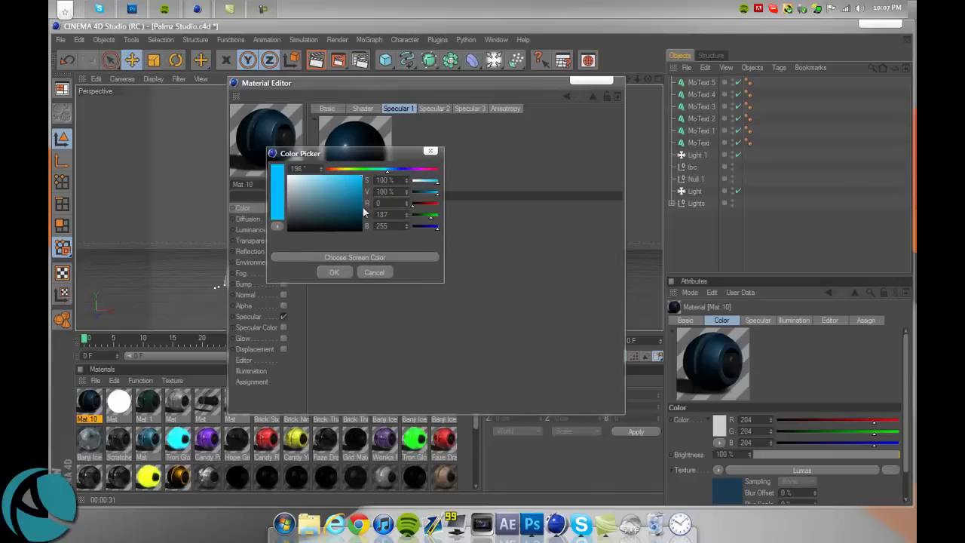
left_click(334, 272)
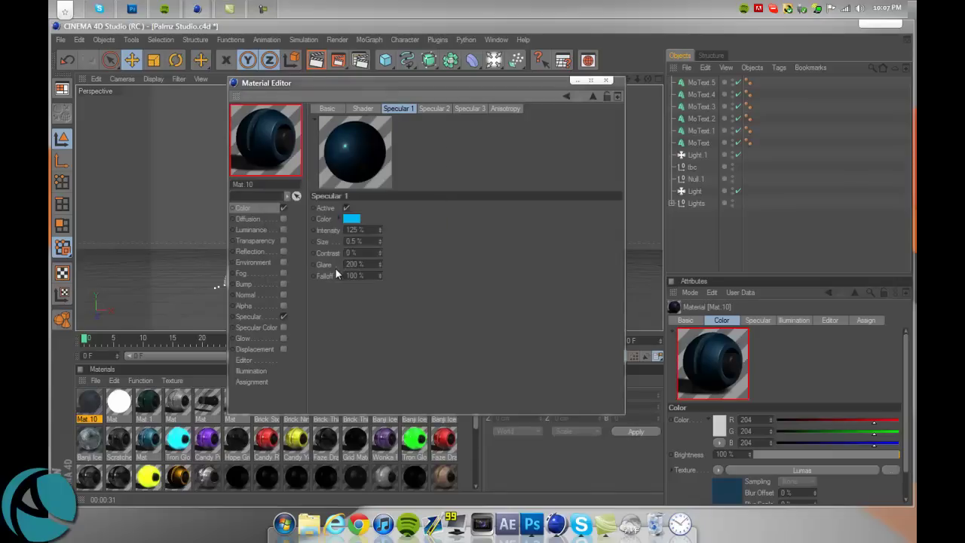
Set the Lumas Specular 2 colour to a saturated teal
left_click(426, 109)
left_click(354, 219)
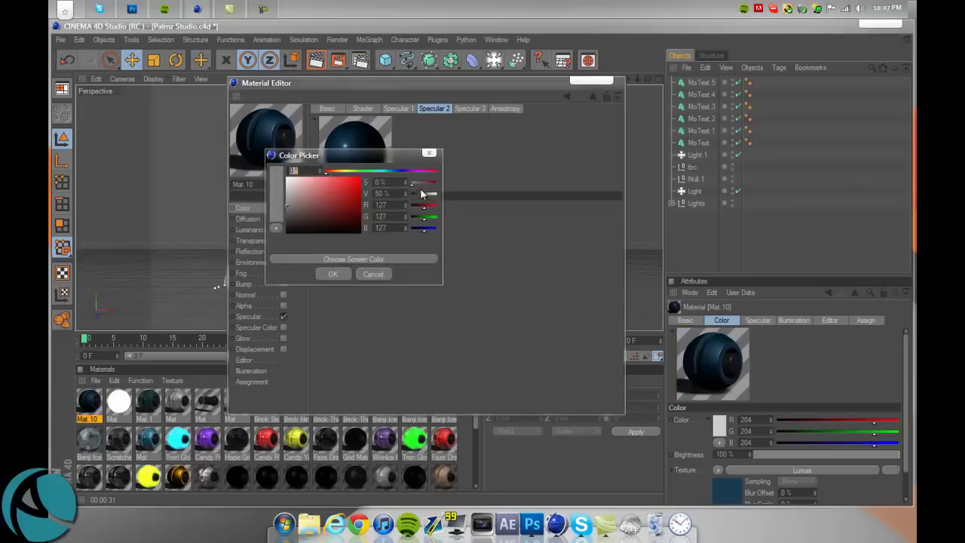
left_click(385, 173)
left_click_drag(359, 205, 372, 206)
left_click(338, 273)
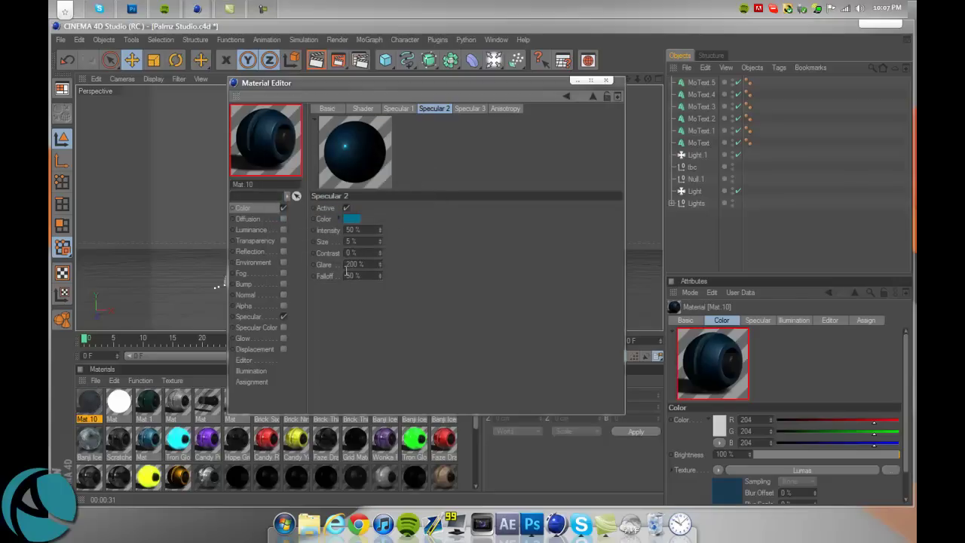
Set the Lumas Specular 3 colour to saturated dark blue
left_click(467, 108)
left_click(354, 218)
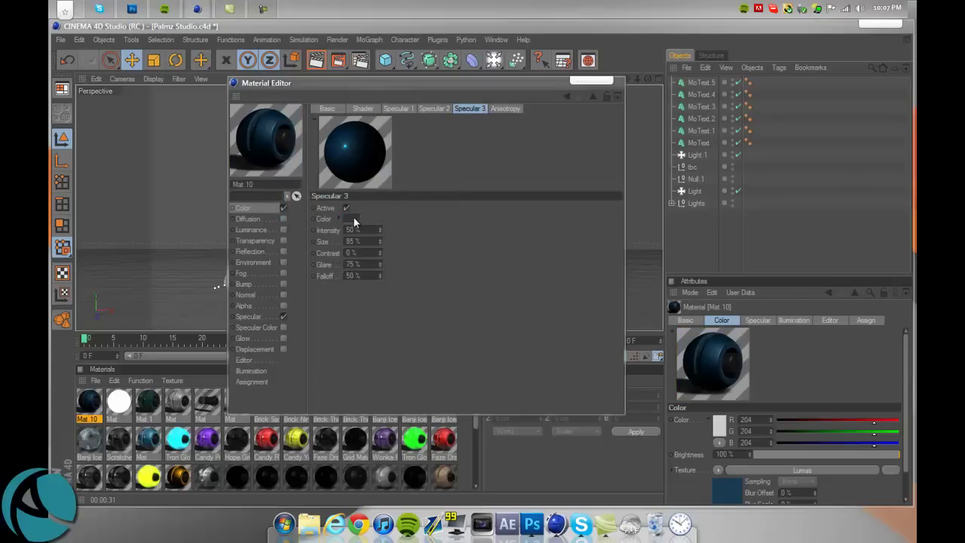
left_click(388, 172)
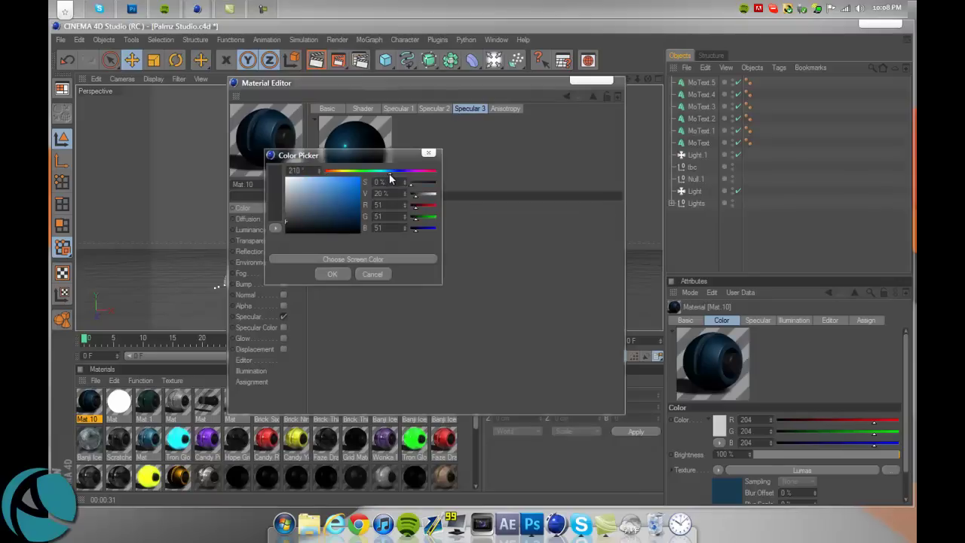
left_click_drag(359, 198, 368, 217)
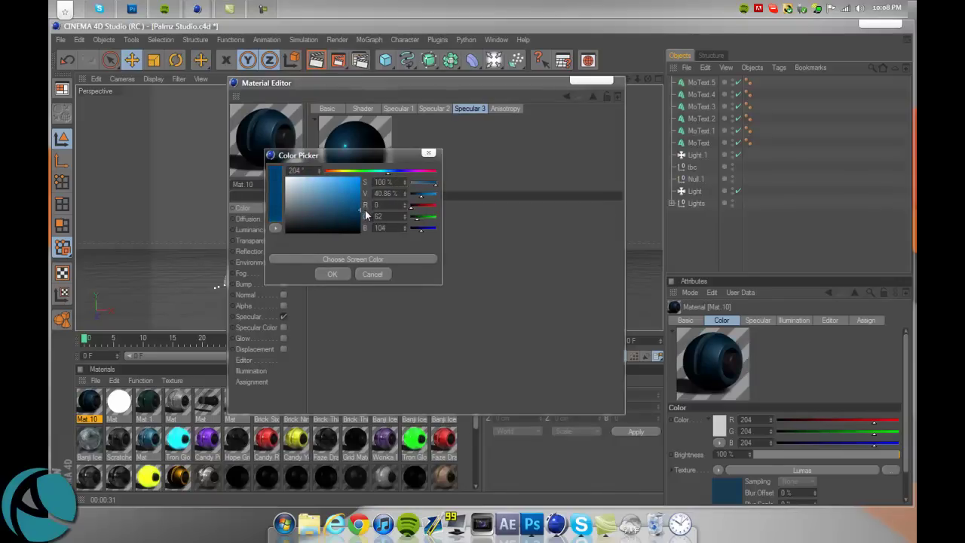
left_click(332, 274)
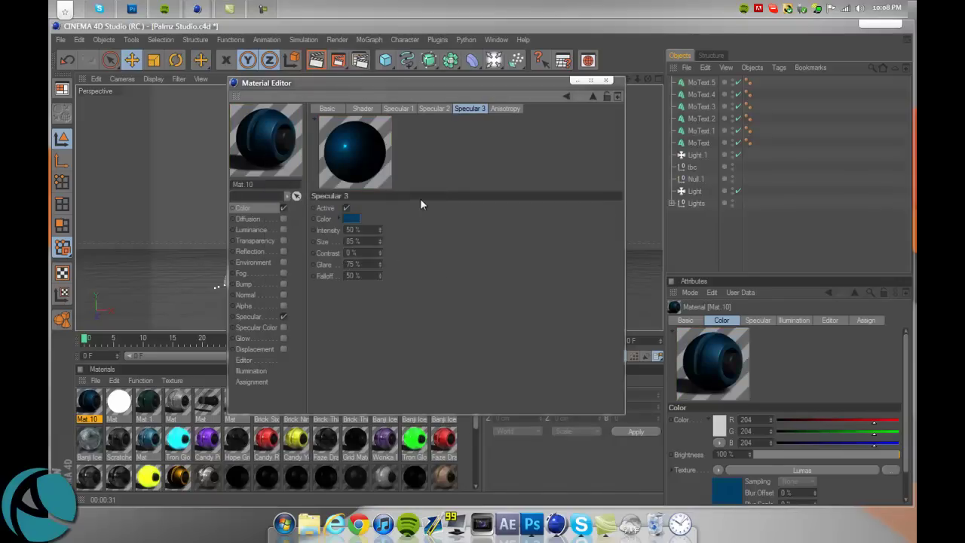
left_click(504, 109)
left_click(469, 109)
left_click(326, 108)
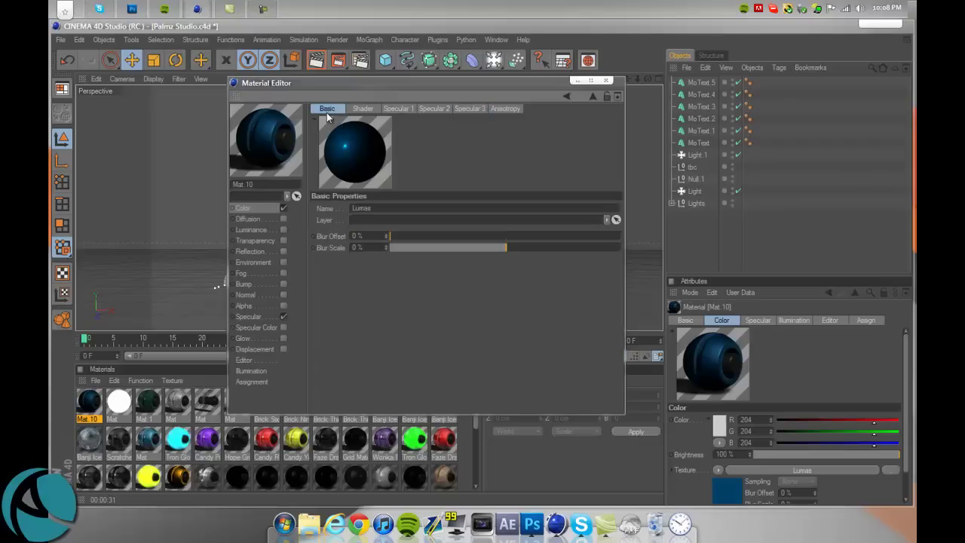
Reopen Mat.10's Lumas shader settings on the Specular 1 tab
left_click(263, 9)
left_click(813, 505)
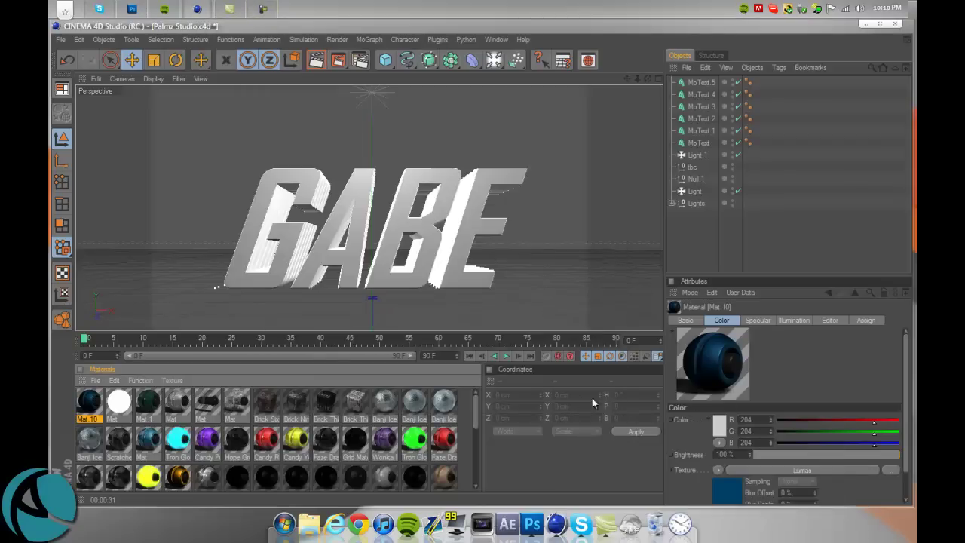
double_click(91, 403)
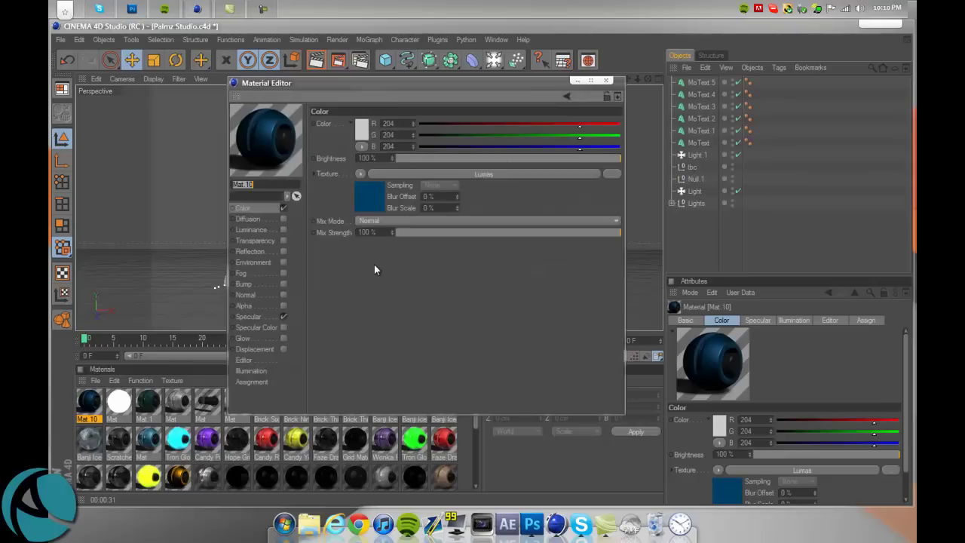
left_click(363, 198)
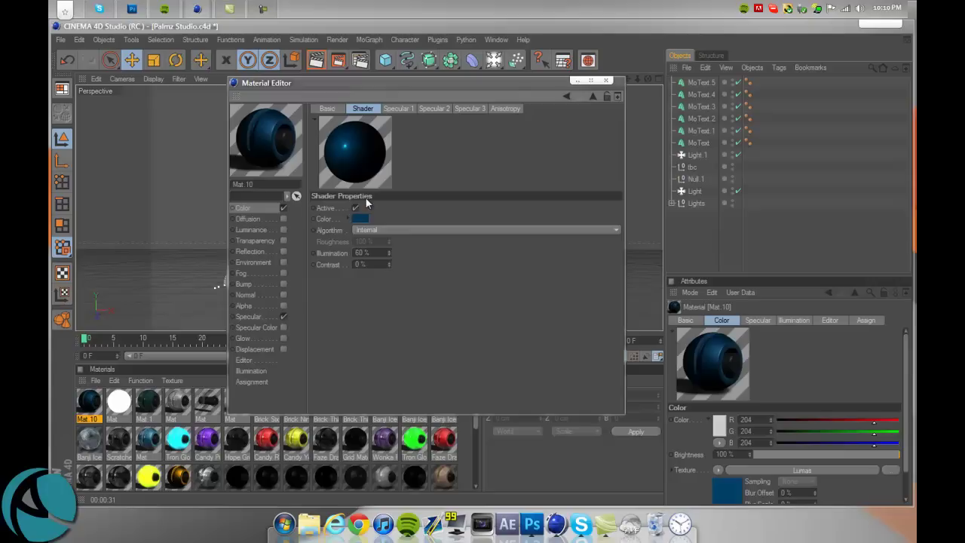
left_click(397, 108)
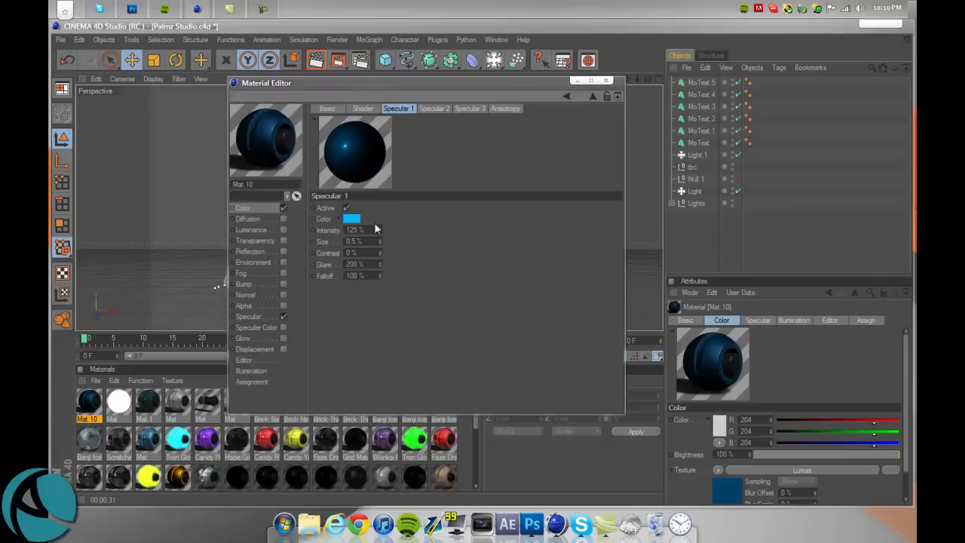
Set Specular 1 intensity to 85 % and size to 12 %, leaving glare at 200 %
double_click(354, 230)
type("85")
key("Tab")
type("12")
key("Tab")
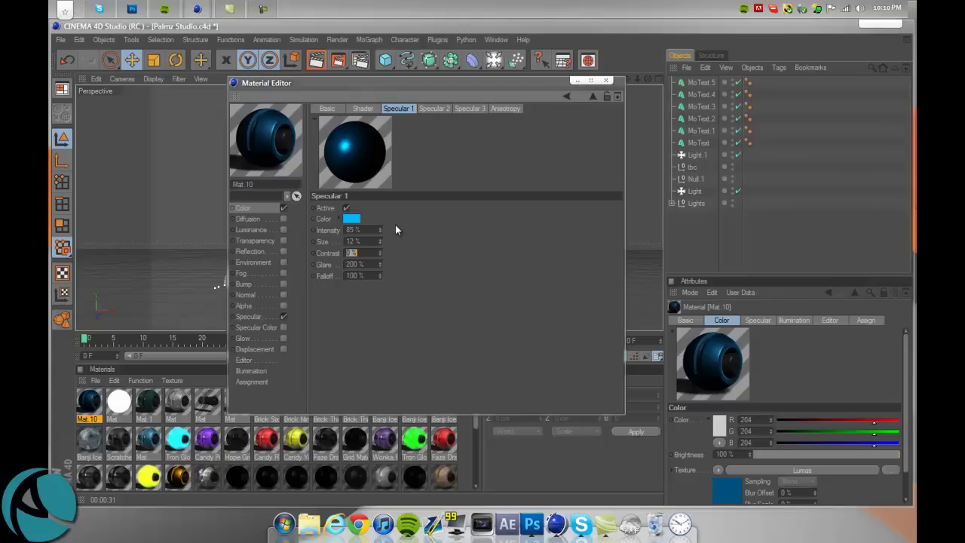
key("Tab")
key("Return")
Set Lumas Specular 2 intensity to 95 % and size to 60 %
left_click(432, 107)
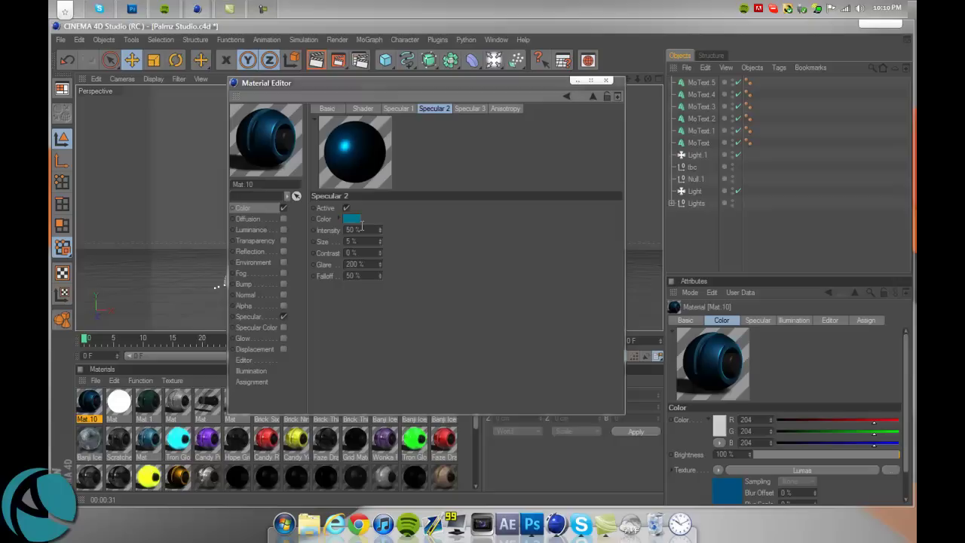
left_click_drag(363, 230, 294, 230)
type("95")
key("Tab")
type("60")
key("Tab")
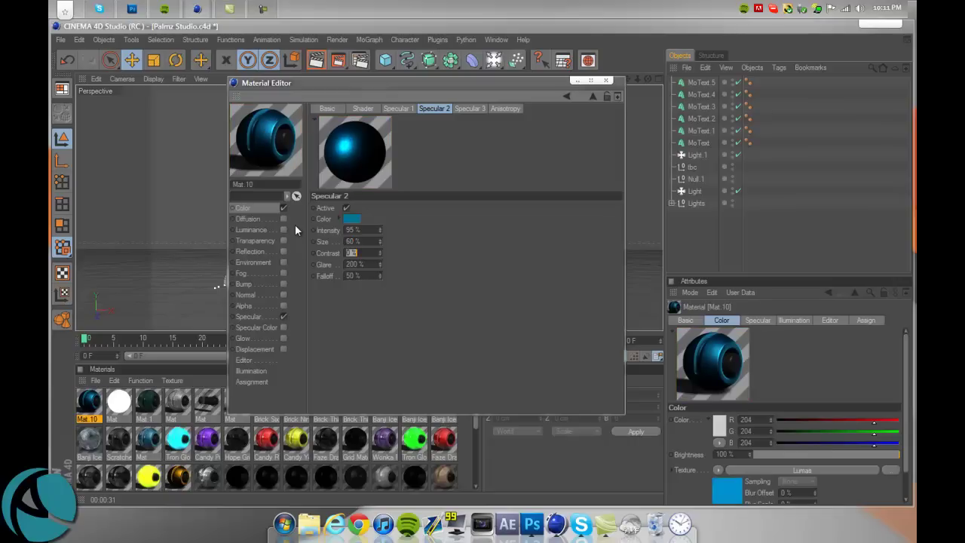
key("Tab")
Set Lumas Specular 3 intensity and size both to 100 %
left_click(468, 110)
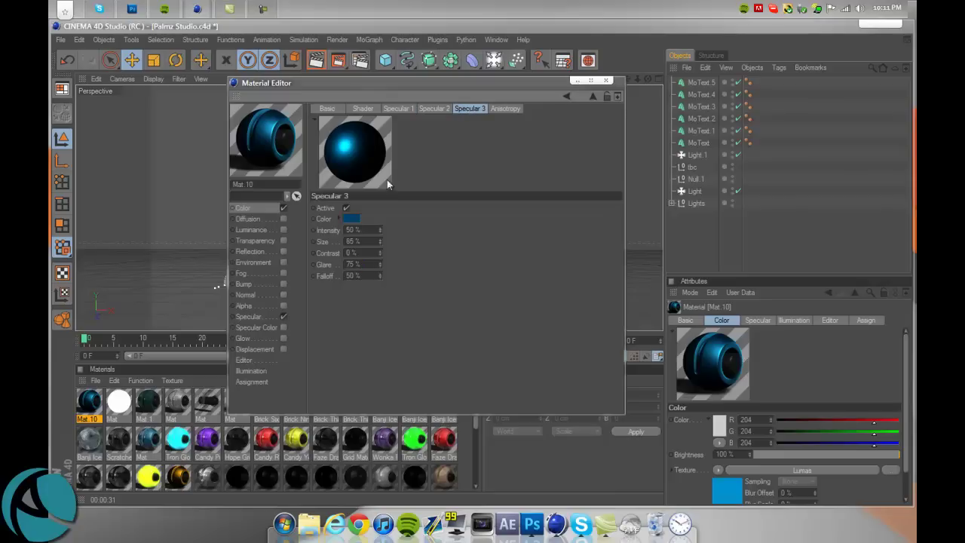
left_click(359, 230)
key("Tab")
type("100")
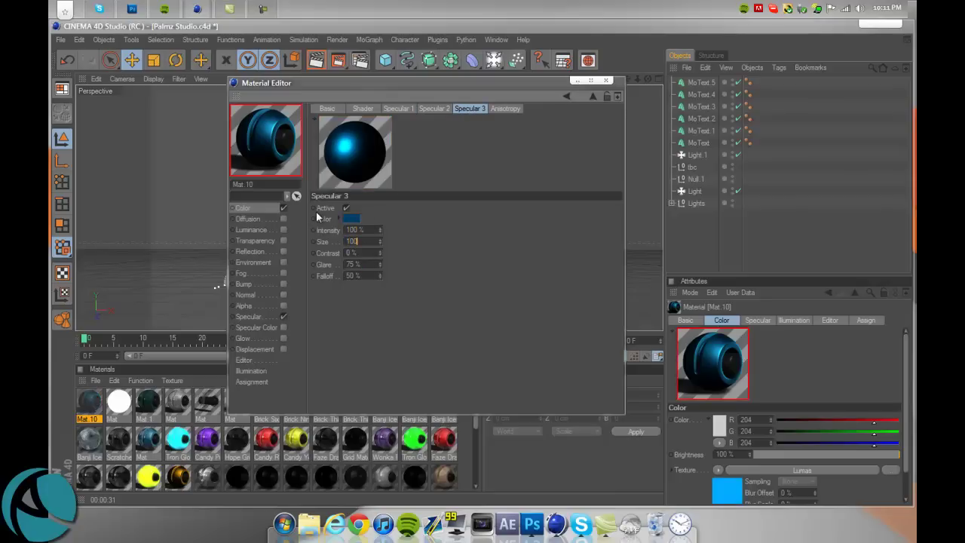
key("Tab")
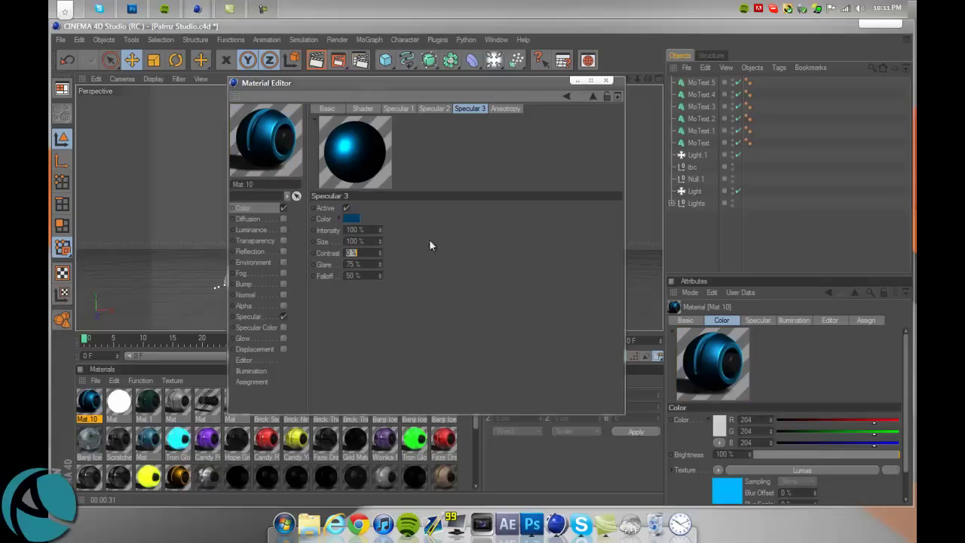
left_click(461, 249)
Review the Lumas Anisotropy and Basic tabs, then show Mat.10's Specular channel
left_click(504, 108)
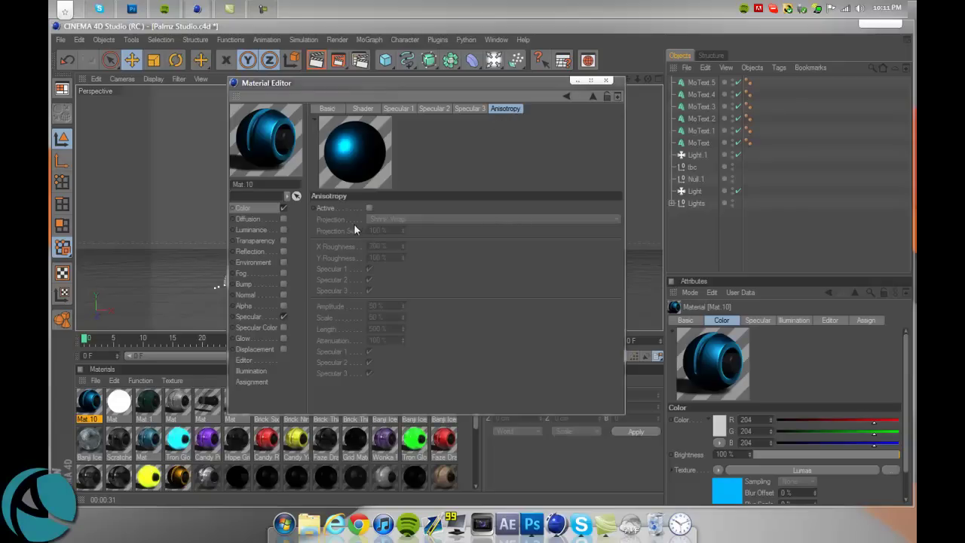
left_click(328, 110)
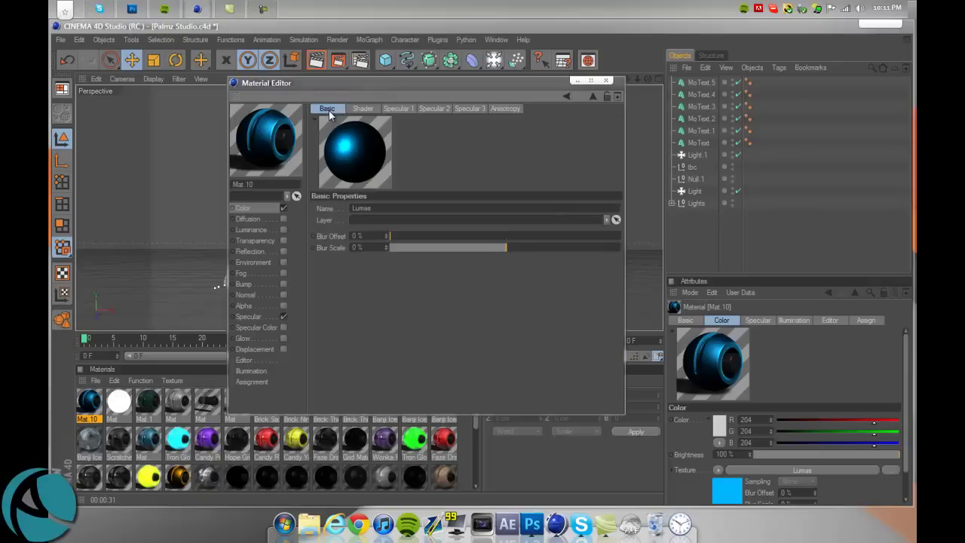
left_click(264, 209)
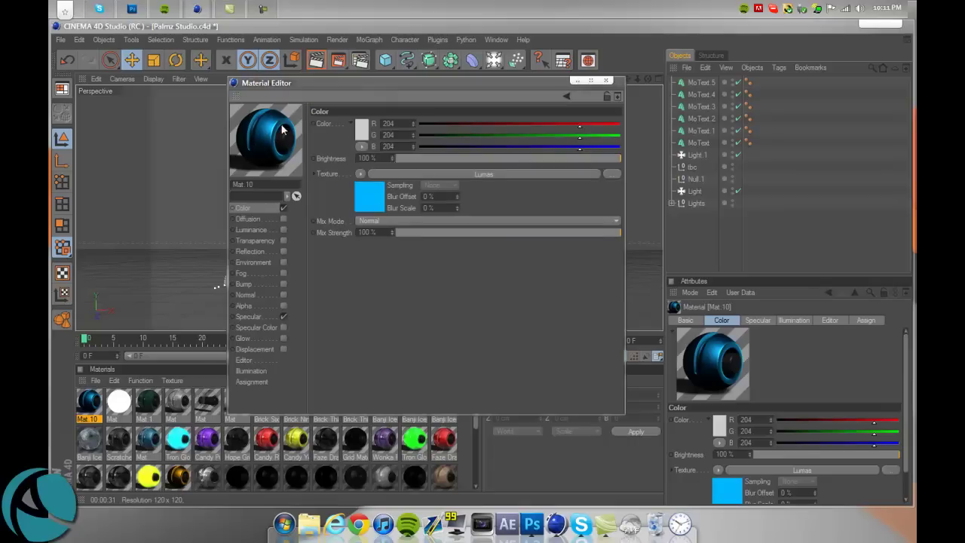
left_click(257, 317)
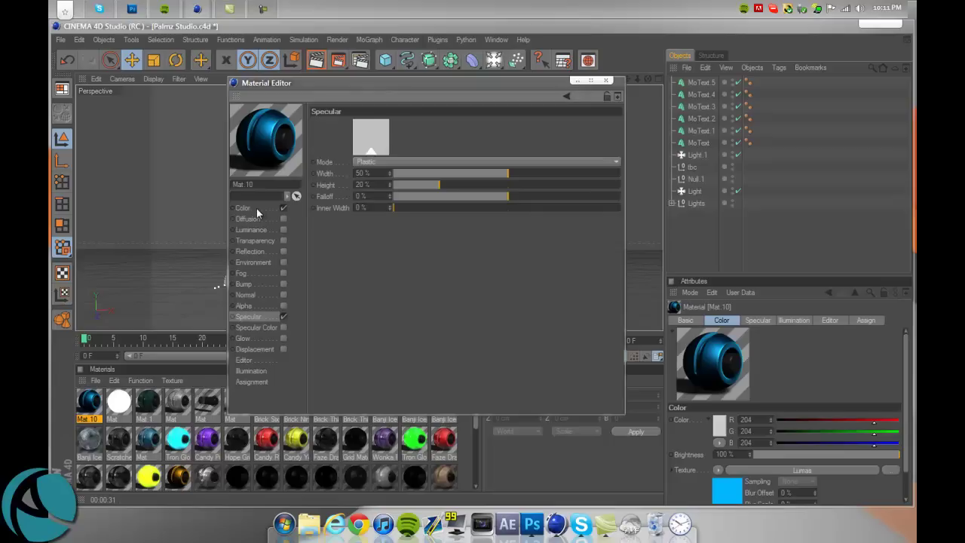
left_click(256, 210)
left_click(257, 318)
Apply Mat.10 to the main MoText object so the GABE text turns blue
left_click(245, 208)
left_click(608, 80)
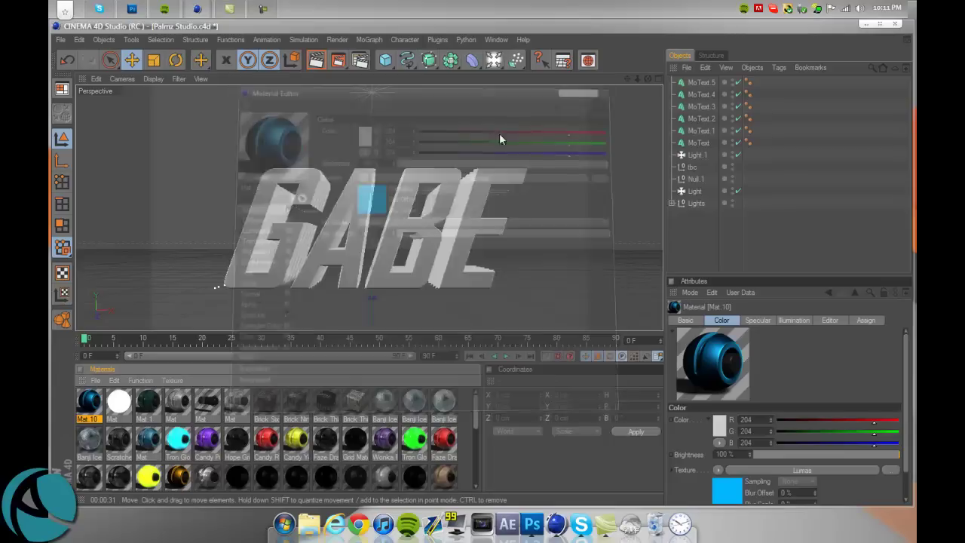
left_click_drag(89, 404, 701, 144)
left_click(701, 146)
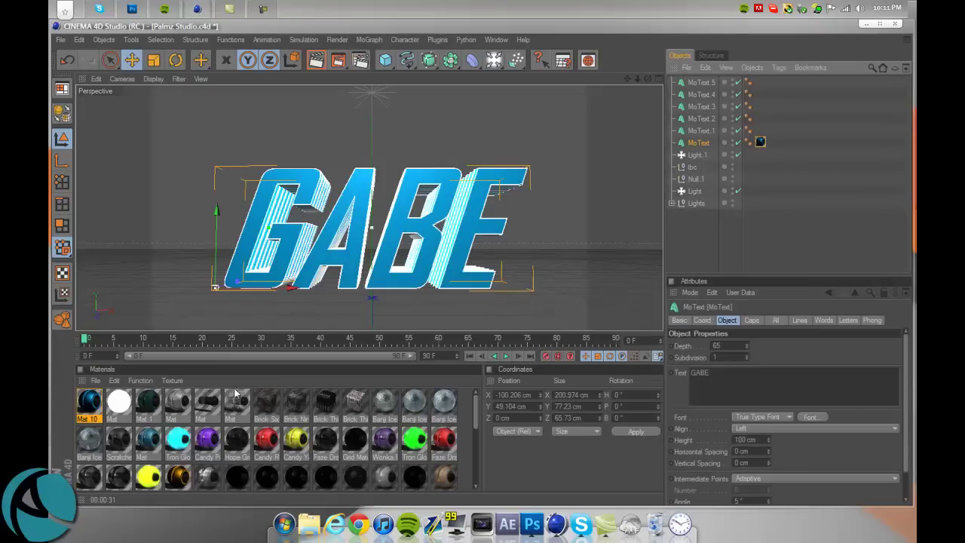
scroll(314, 437, "down", 5)
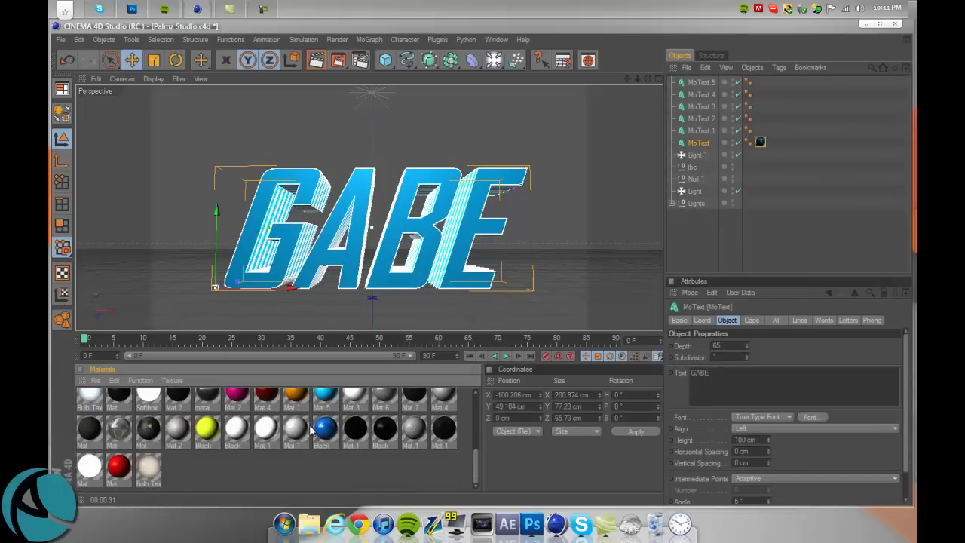
scroll(247, 453, "up", 2)
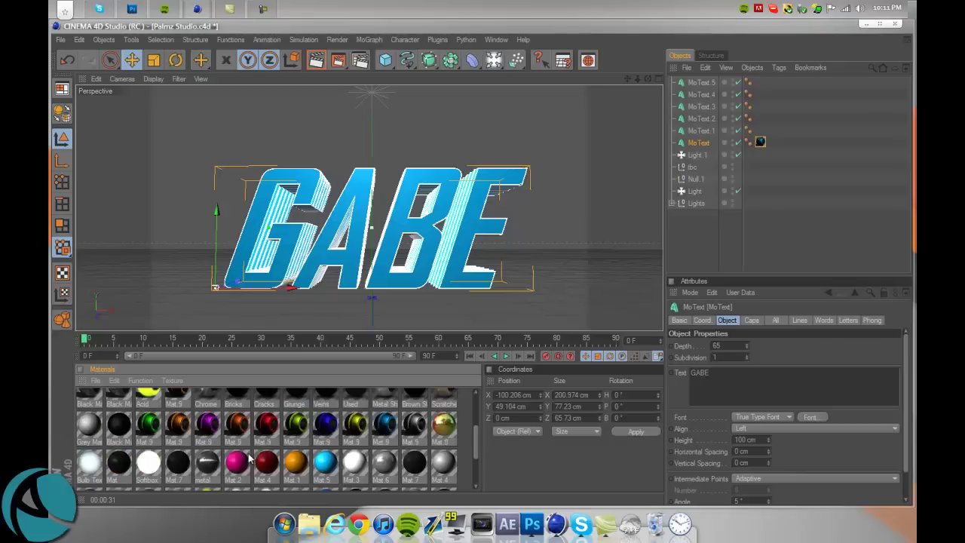
scroll(248, 454, "down", 2)
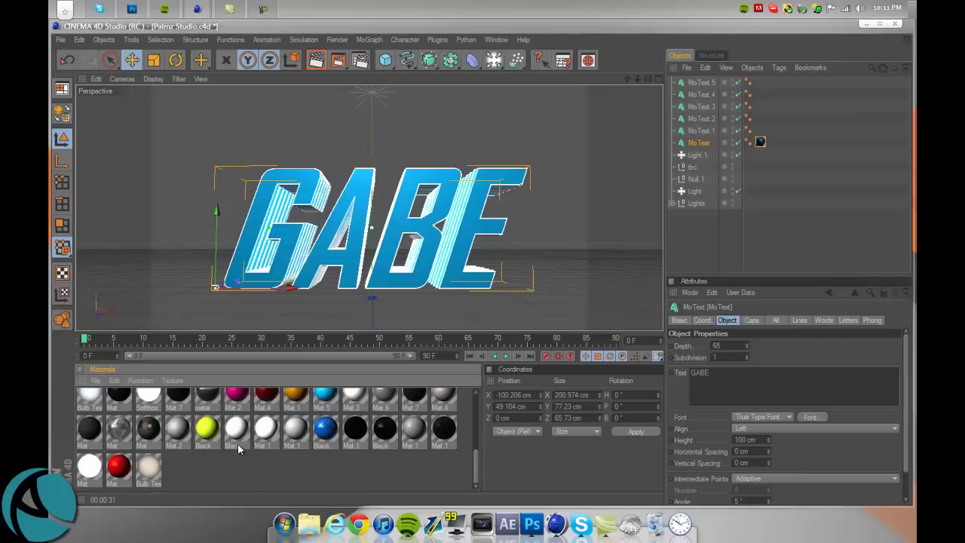
Inspect Mat.1's Transparency and Color channels, then close its editor
double_click(412, 430)
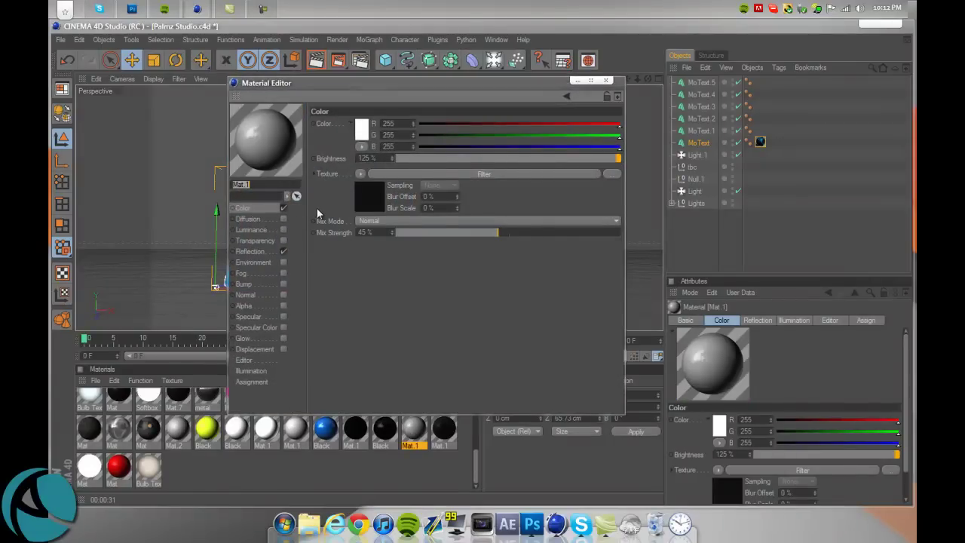
left_click(255, 241)
left_click(257, 209)
left_click(607, 80)
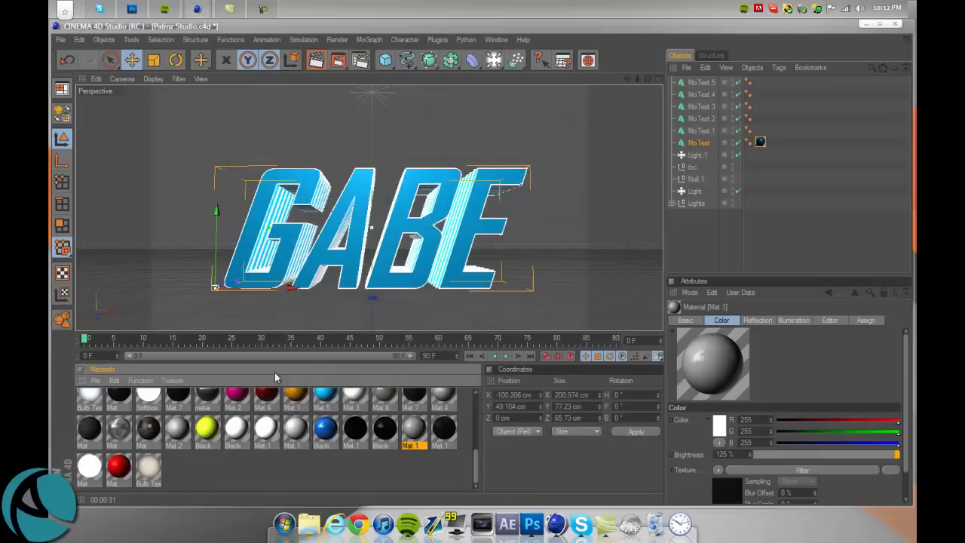
scroll(111, 409, "up", 5)
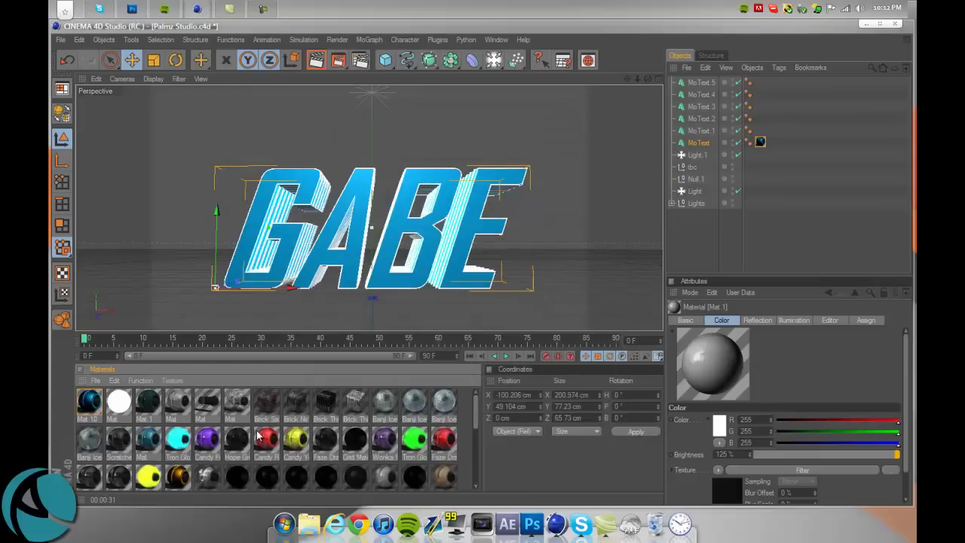
Create new material Mat.11 and set its colour to light grey RGB 211
left_click(96, 381)
left_click(121, 398)
double_click(88, 402)
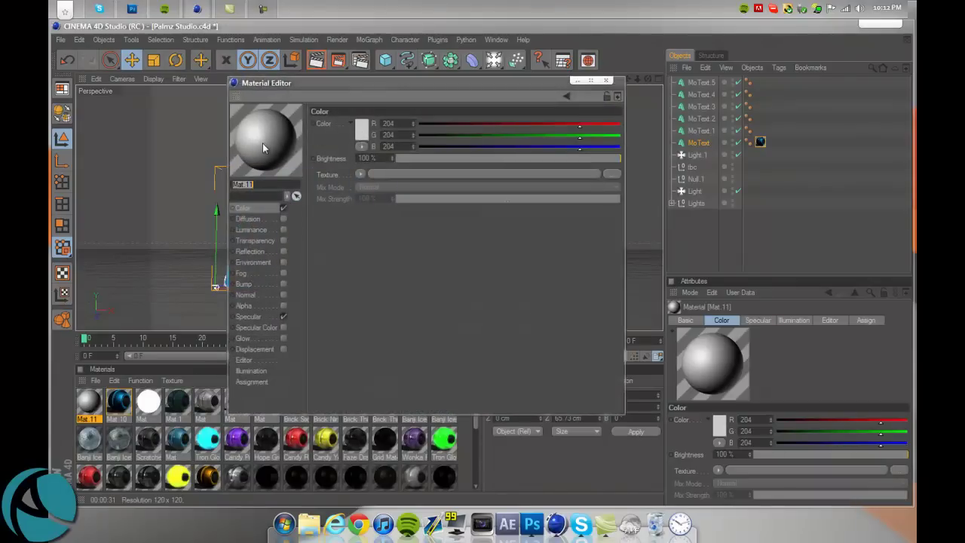
left_click(362, 129)
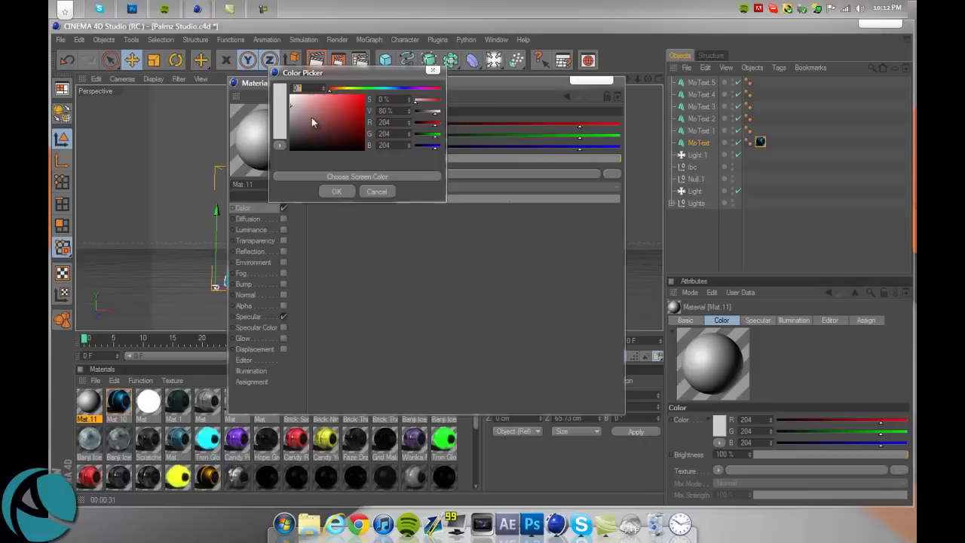
left_click_drag(293, 102, 292, 104)
left_click(337, 191)
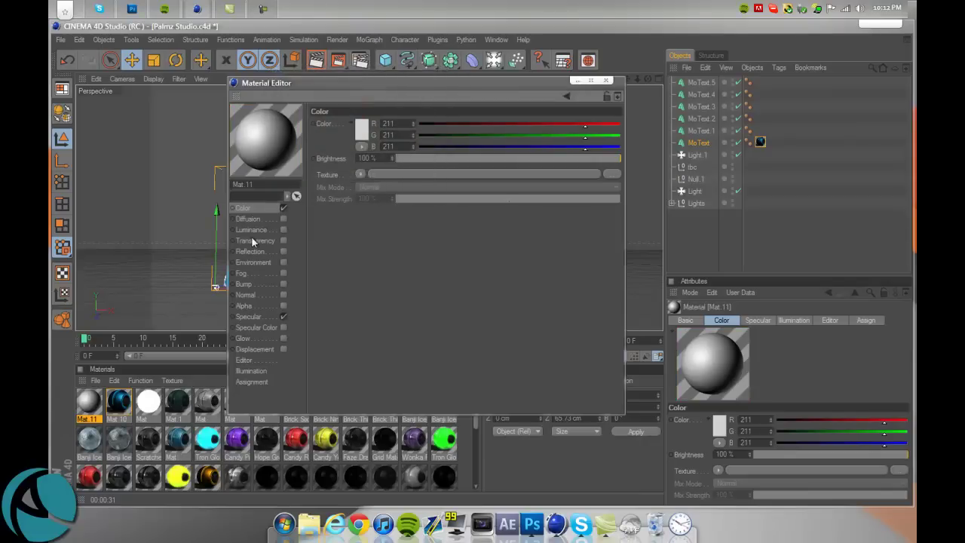
left_click(252, 318)
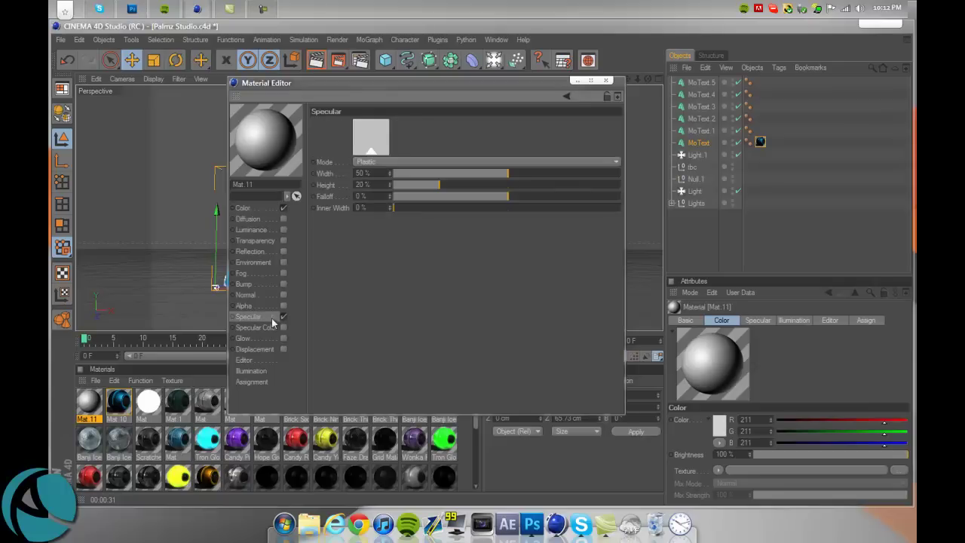
left_click(254, 209)
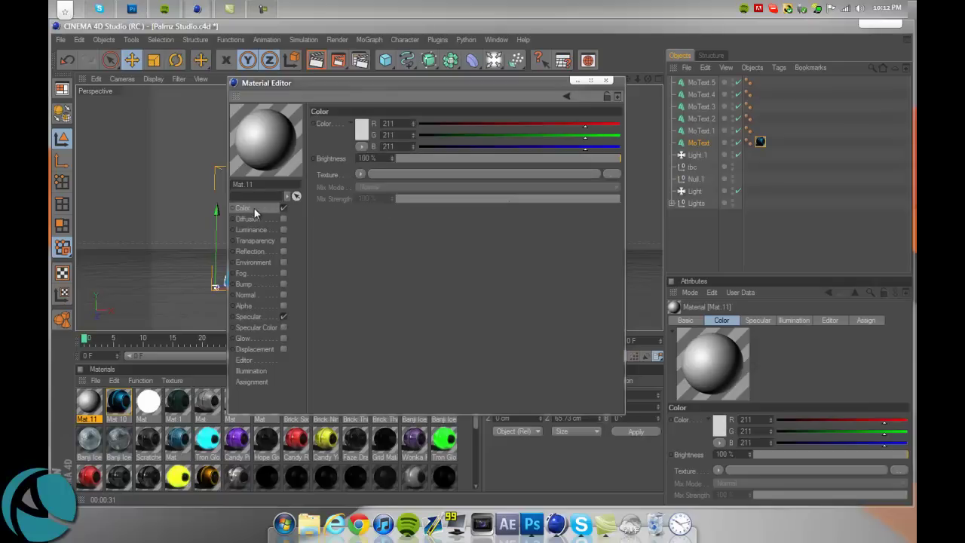
Load Effects > Lumas into Mat.11's Color texture and show its settings
left_click(360, 174)
mouse_move(383, 397)
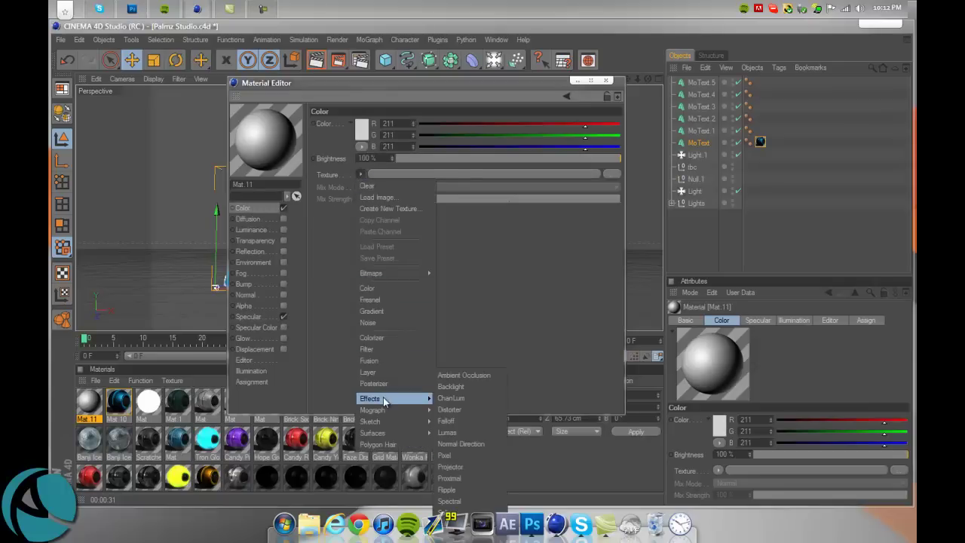
left_click(463, 432)
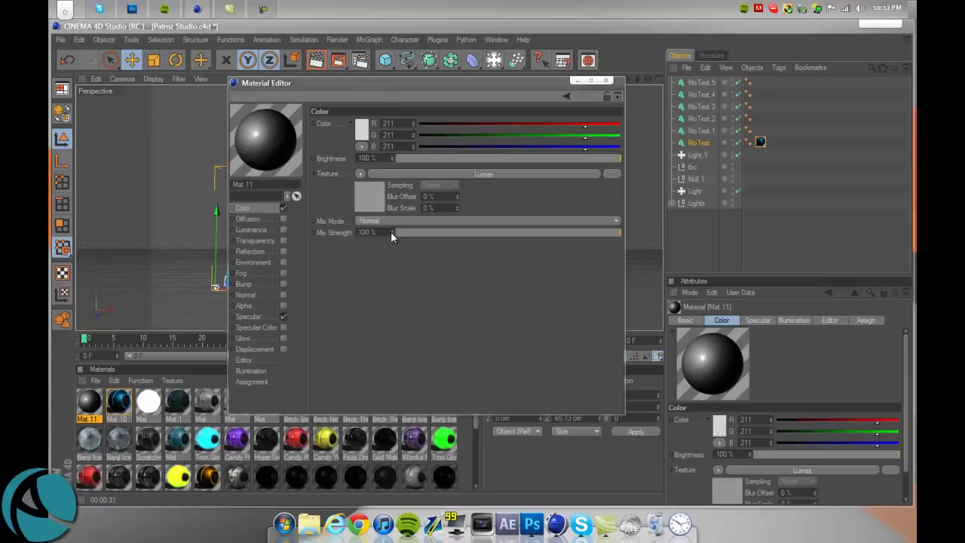
left_click(378, 199)
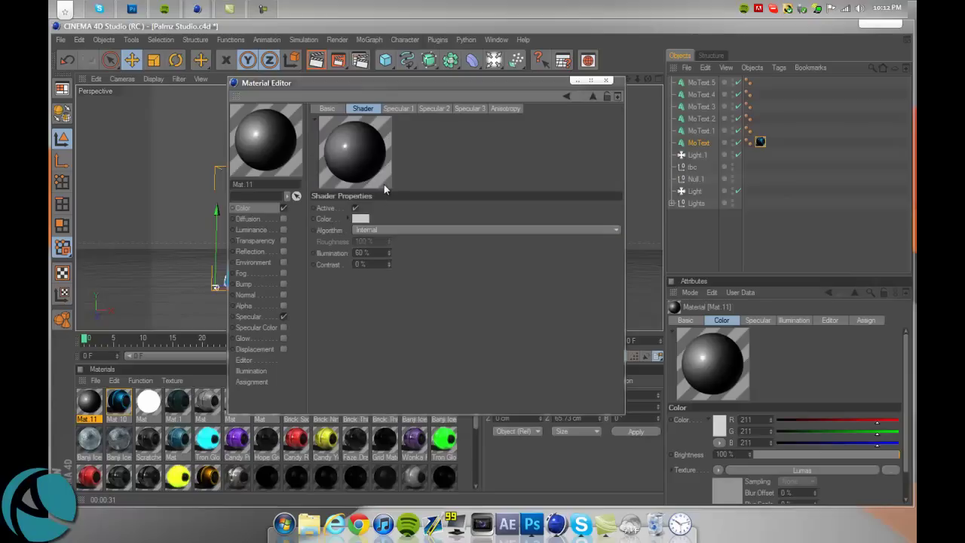
Set the Lumas shader colour to pure white
left_click(361, 108)
left_click(361, 108)
left_click(360, 217)
left_click_drag(323, 189, 298, 179)
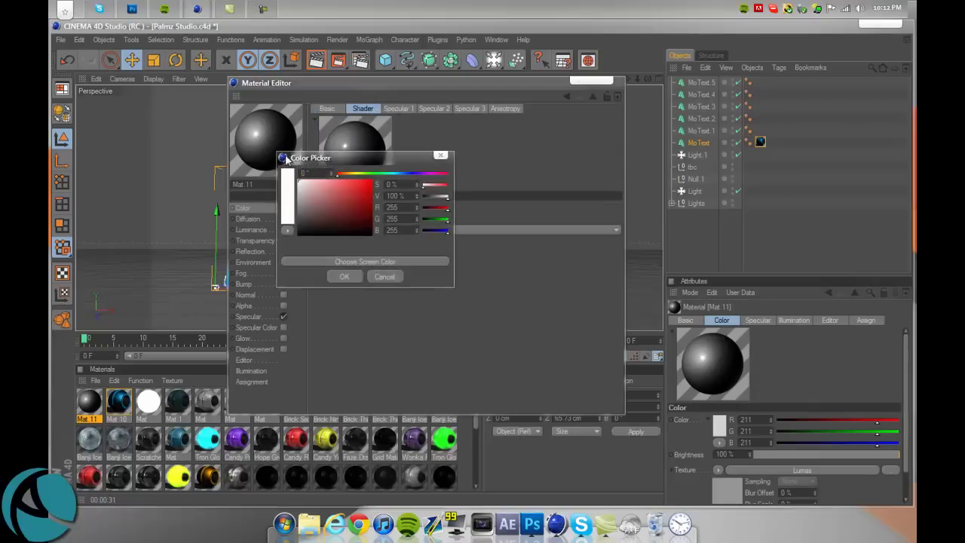
left_click(352, 275)
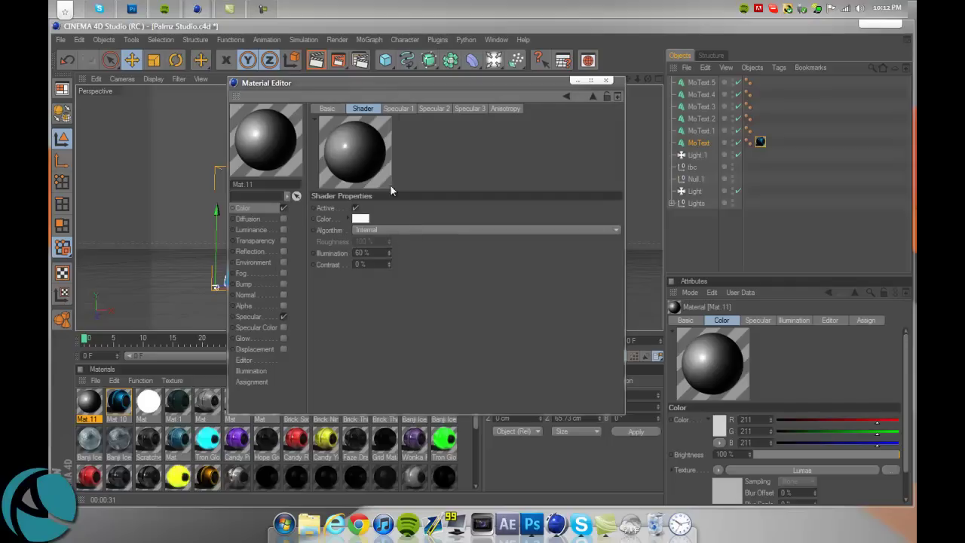
Set Specular 1 to 85% intensity and 12% size
left_click(397, 110)
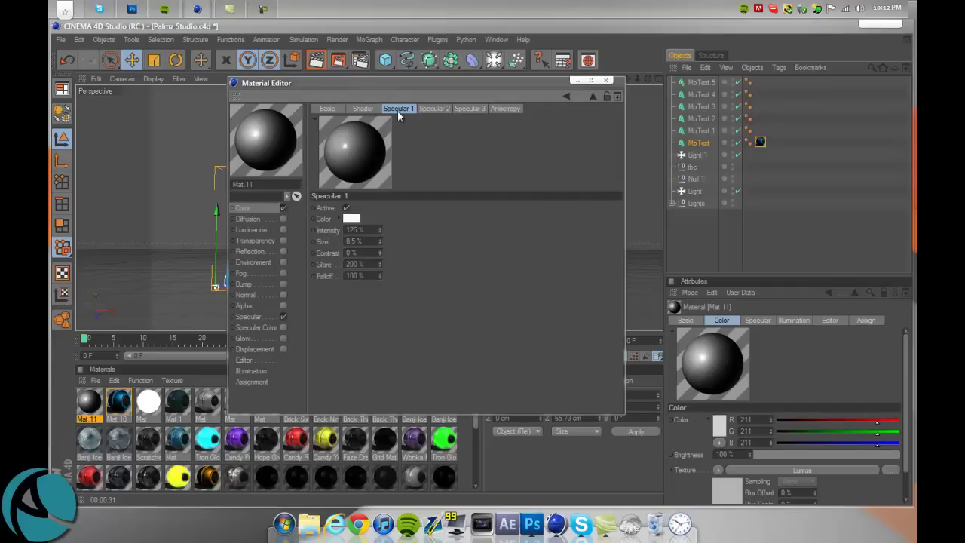
left_click(370, 229)
type("85")
key("Tab")
type("12")
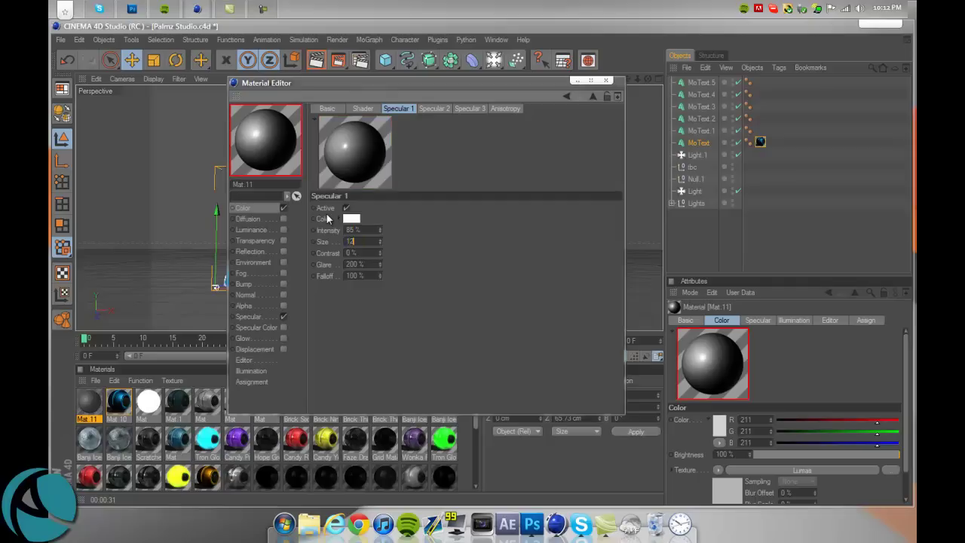
key("Tab")
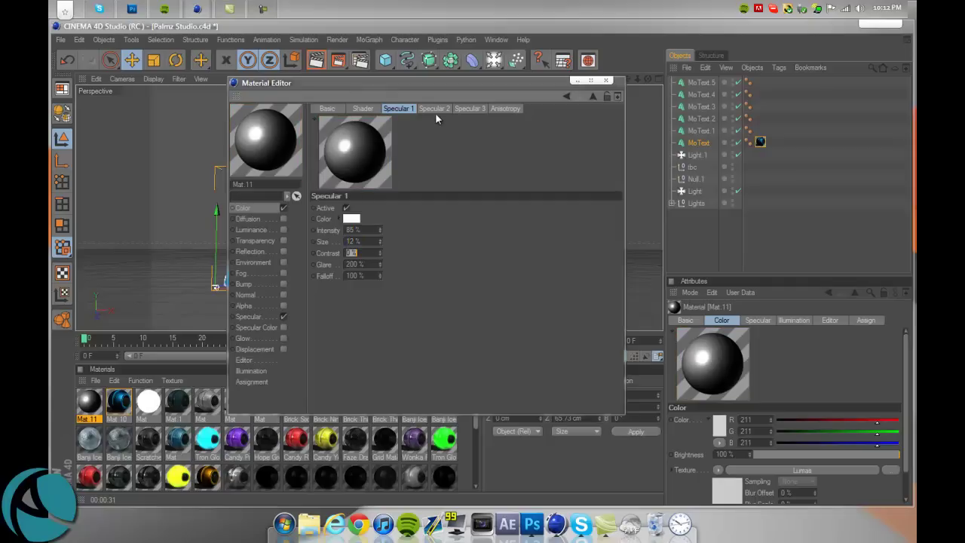
Set Specular 2 to 95% intensity and 60% size
left_click(435, 110)
double_click(350, 230)
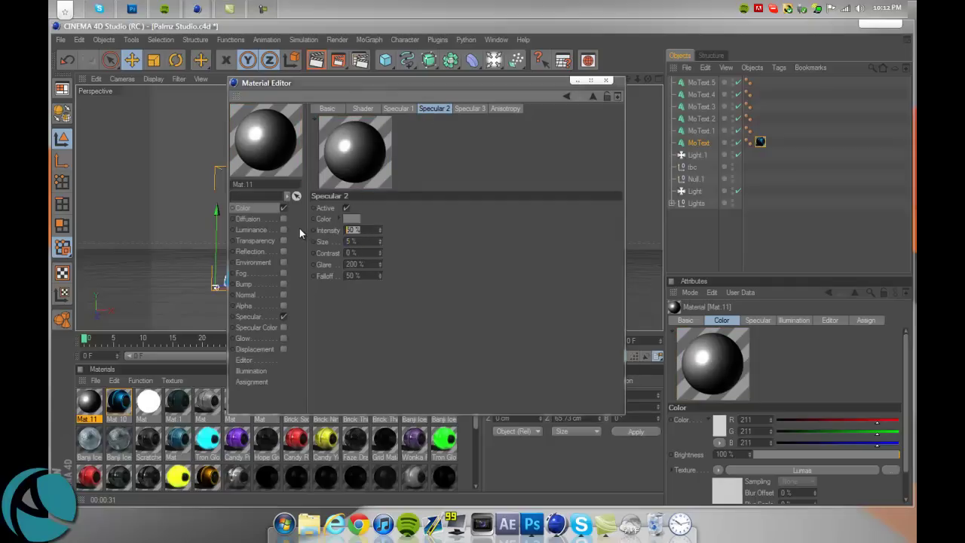
type("95")
key("Tab")
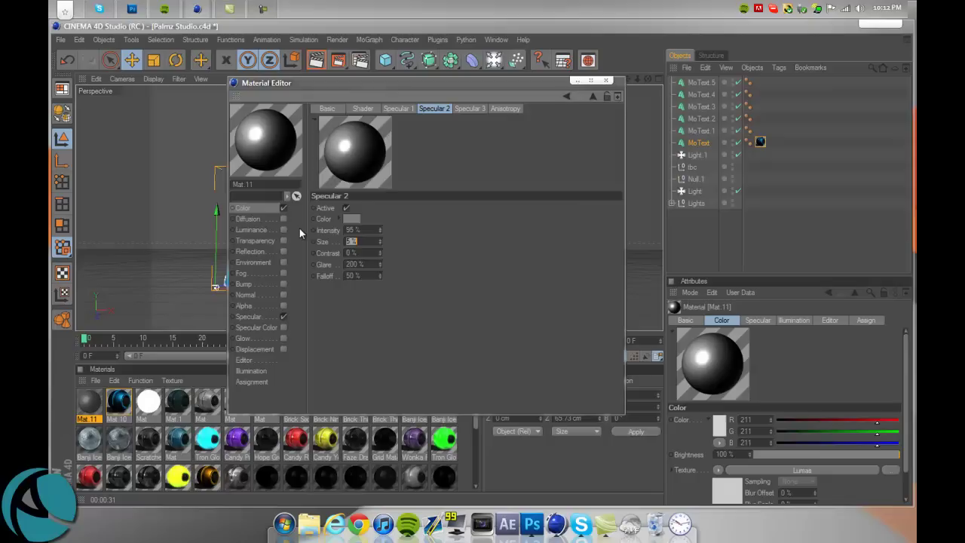
type("60")
key("Tab")
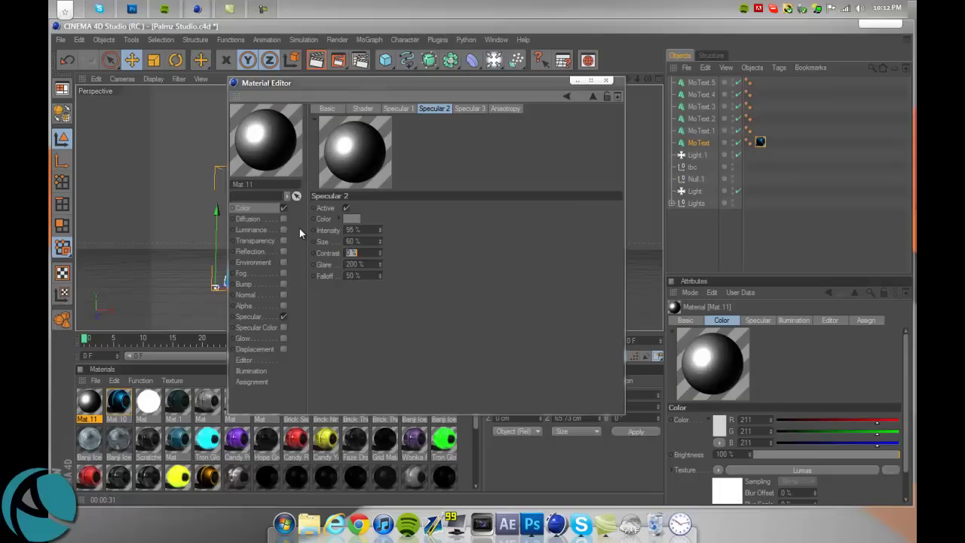
Set Specular 3 to 100% intensity and 100% size with a brighter colour
left_click(461, 109)
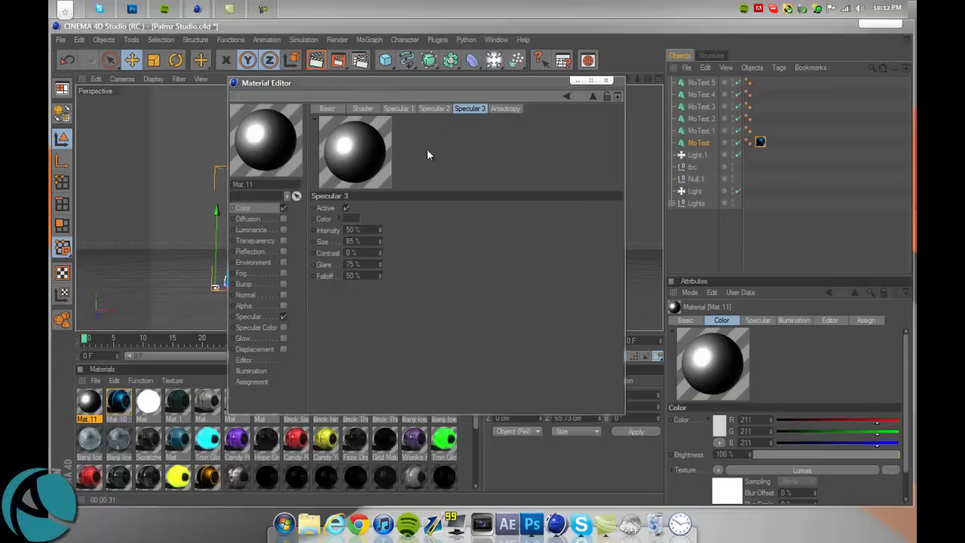
left_click(365, 229)
type("100")
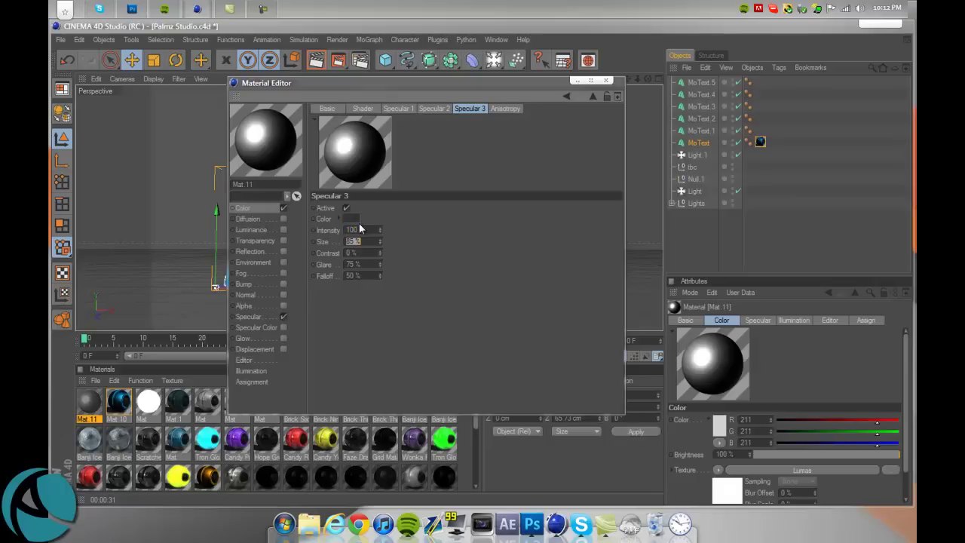
key("Tab")
type("100")
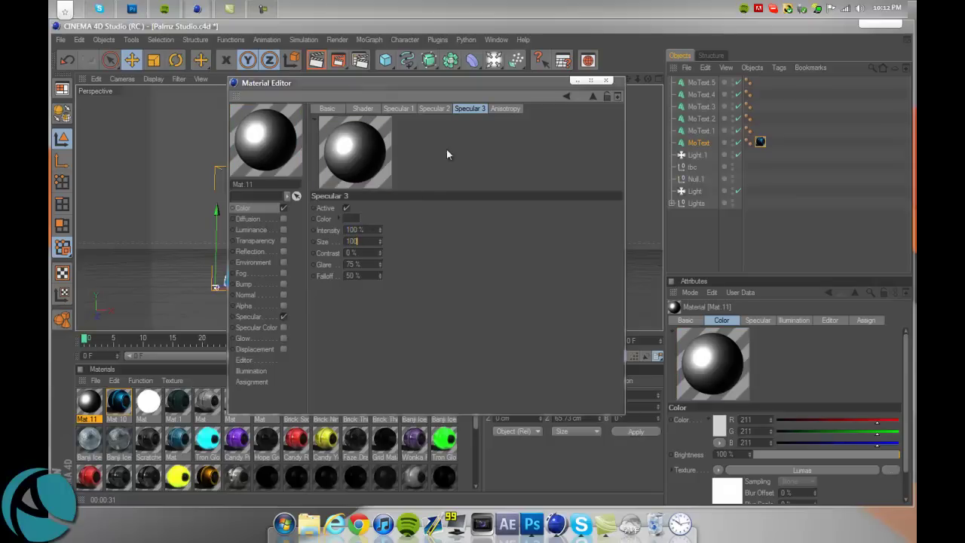
left_click(348, 219)
left_click_drag(294, 207, 280, 208)
left_click(323, 274)
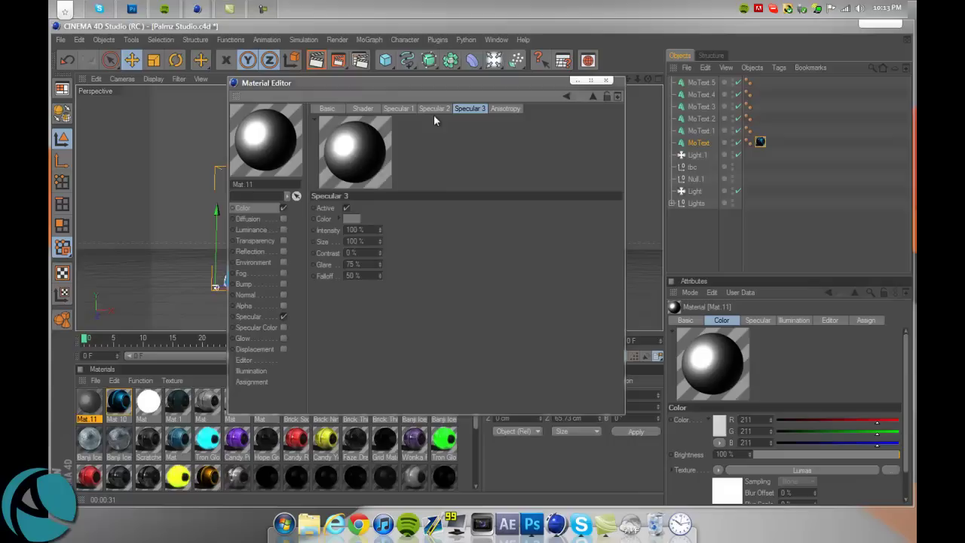
Review the Specular 2 and Specular 1 colours, then return to the Lumas shader
left_click(434, 108)
left_click(352, 218)
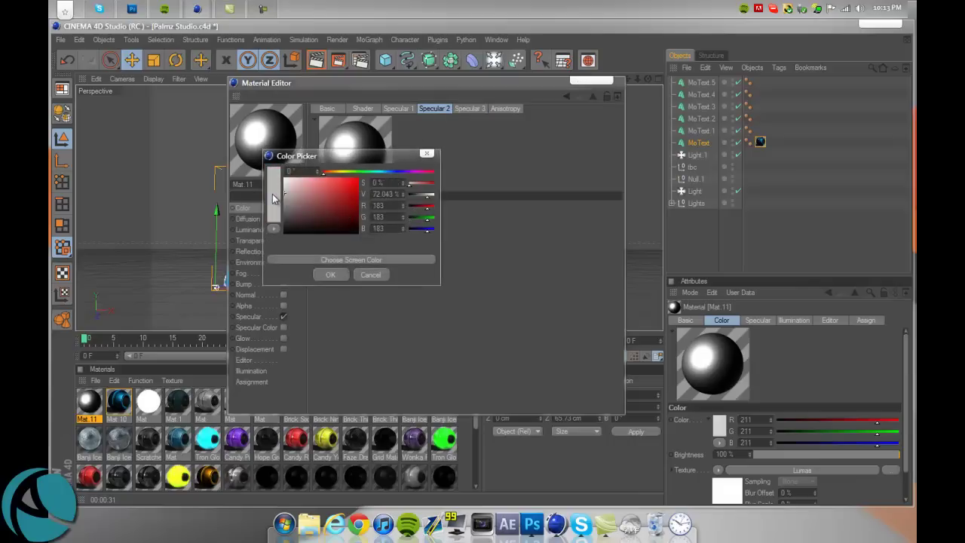
left_click(327, 274)
left_click(406, 109)
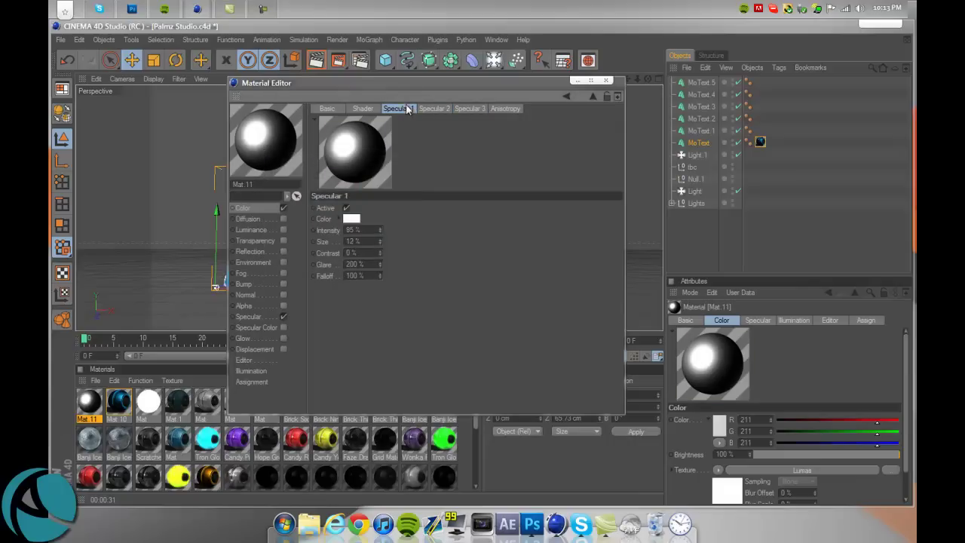
left_click(352, 218)
left_click(335, 276)
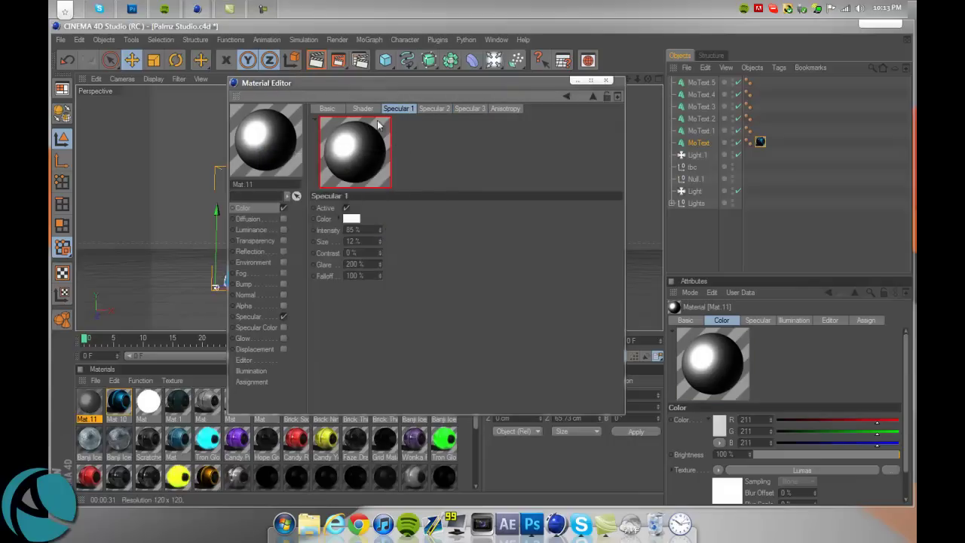
left_click(361, 108)
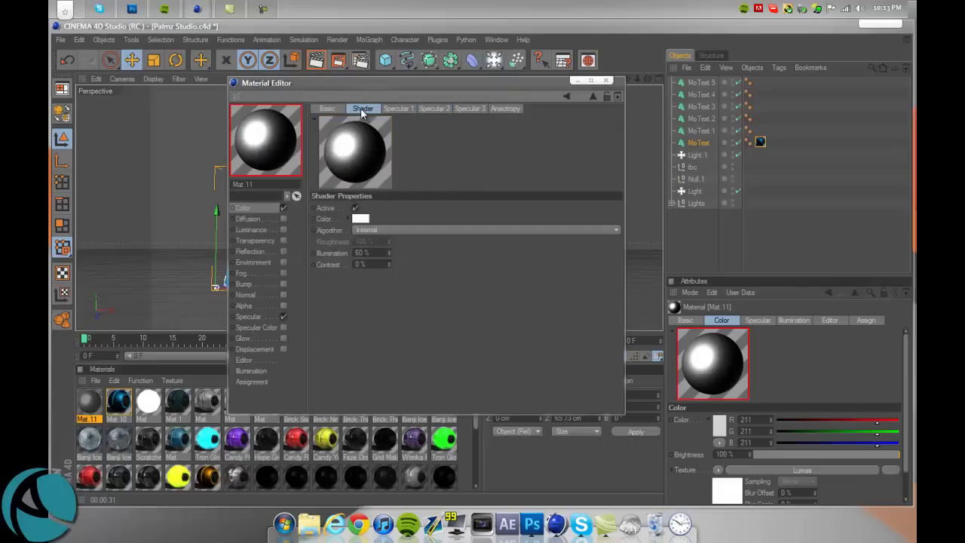
Switch the material preview to the Object (GI) shape and close the Material Editor
right_click(261, 140)
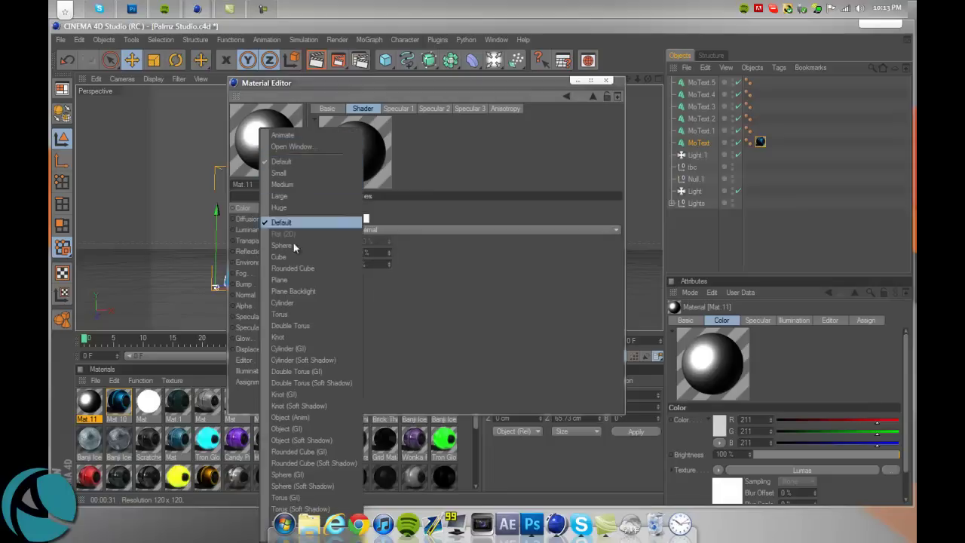
left_click(309, 440)
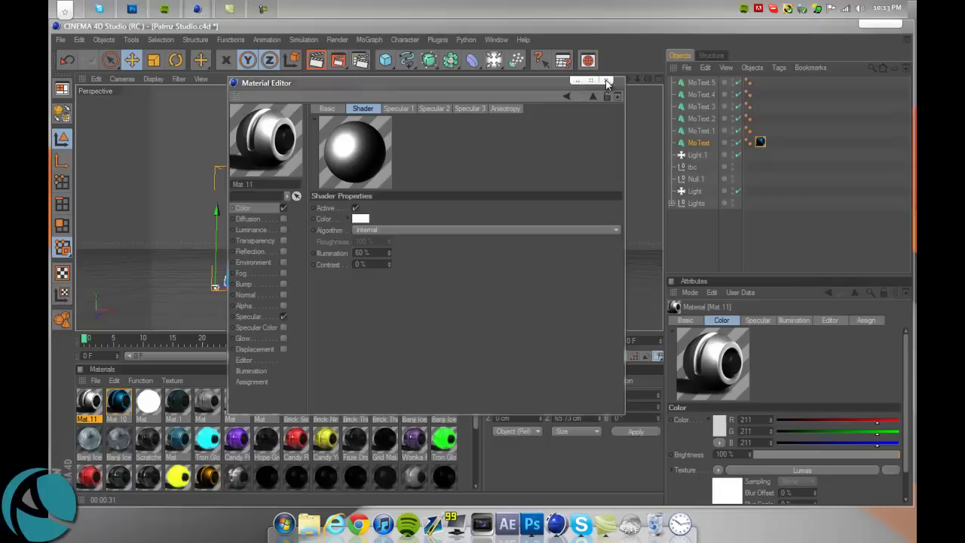
left_click(259, 209)
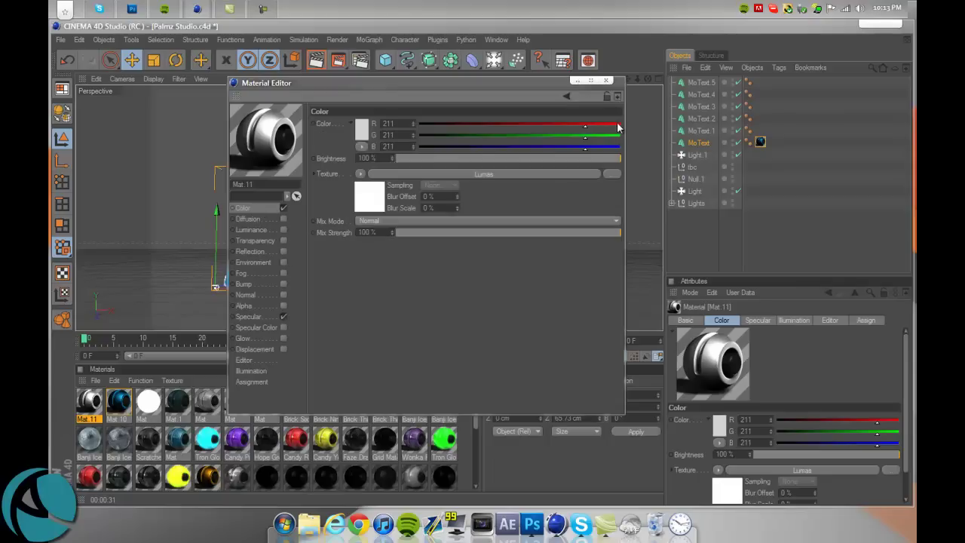
left_click(606, 80)
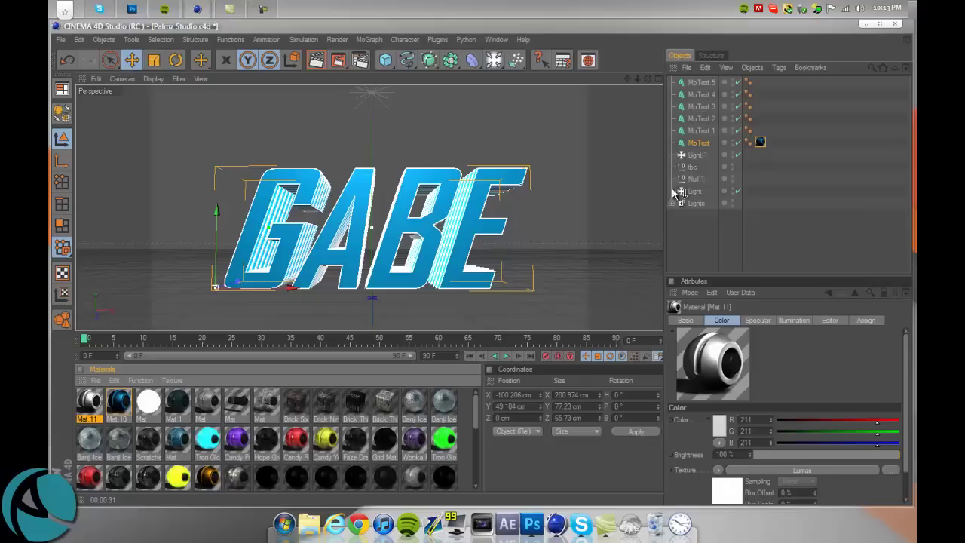
Drag Mat 11 onto MoText.1, MoText.2, MoText.3, MoText.4 and MoText.5
left_click_drag(673, 192, 697, 131)
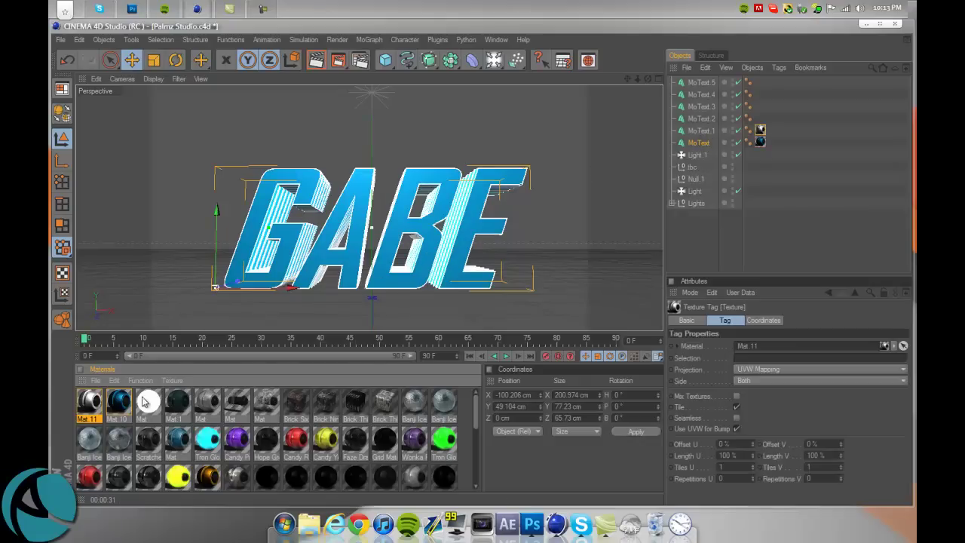
left_click_drag(97, 407, 716, 120)
left_click_drag(90, 408, 714, 108)
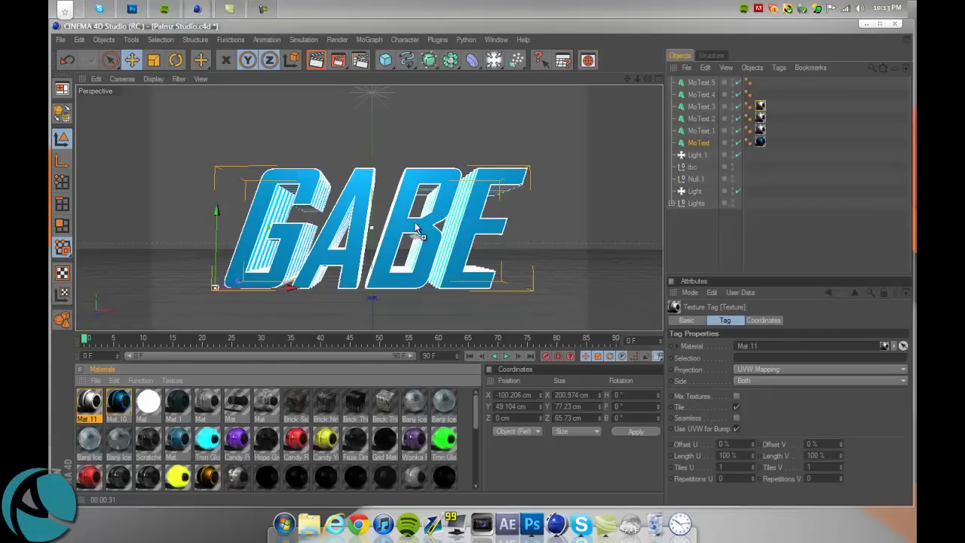
left_click_drag(417, 230, 712, 95)
left_click_drag(93, 407, 713, 83)
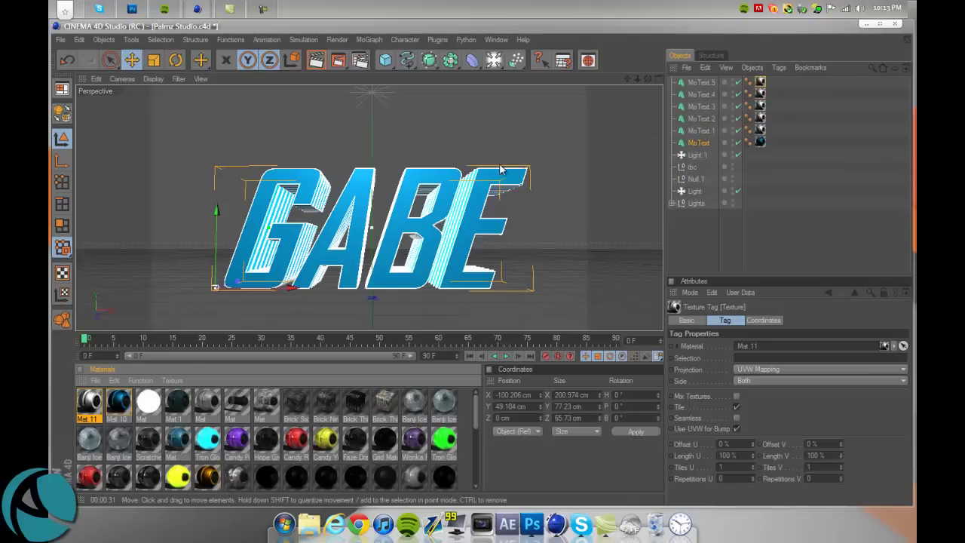
Check Render Settings, then start Render Active View in the perspective viewport
scroll(422, 102, "down", 2)
left_click(360, 59)
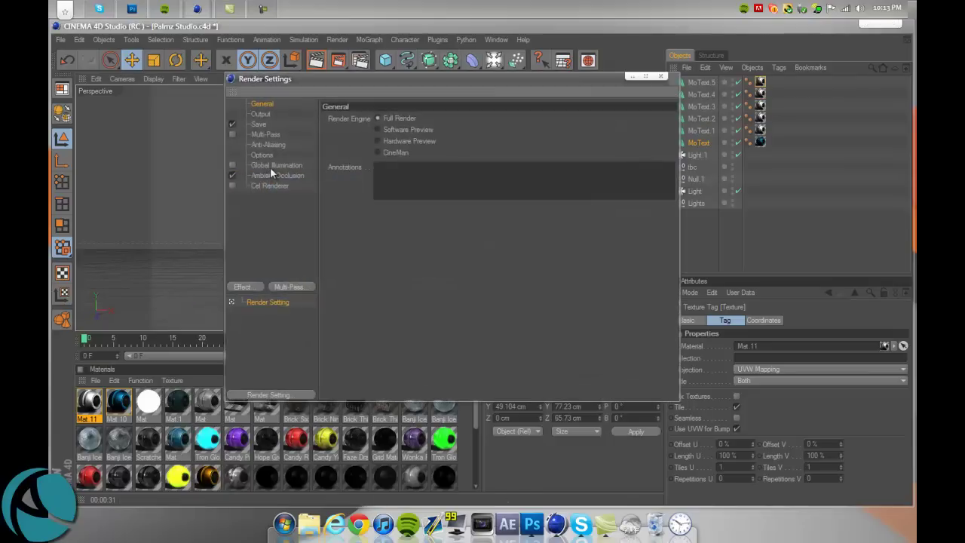
left_click(660, 76)
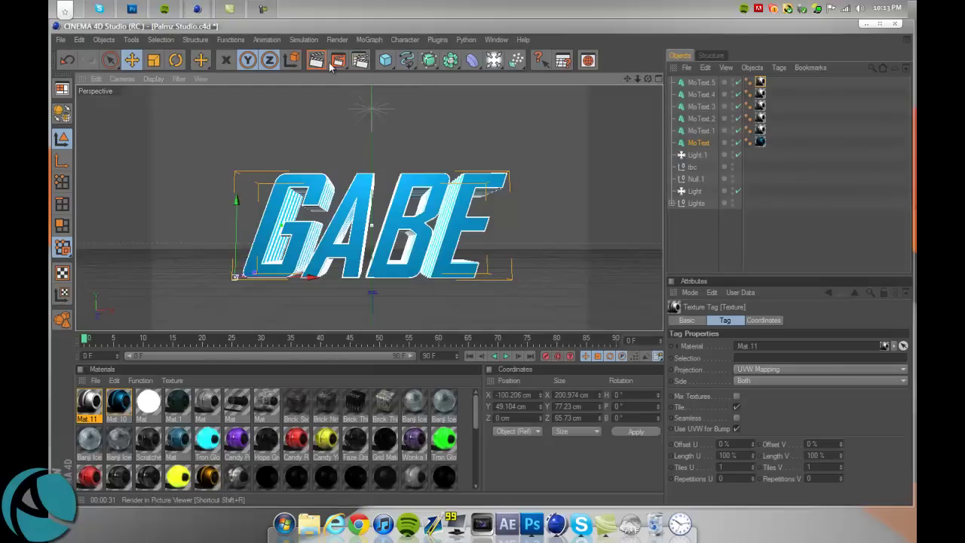
left_click(317, 62)
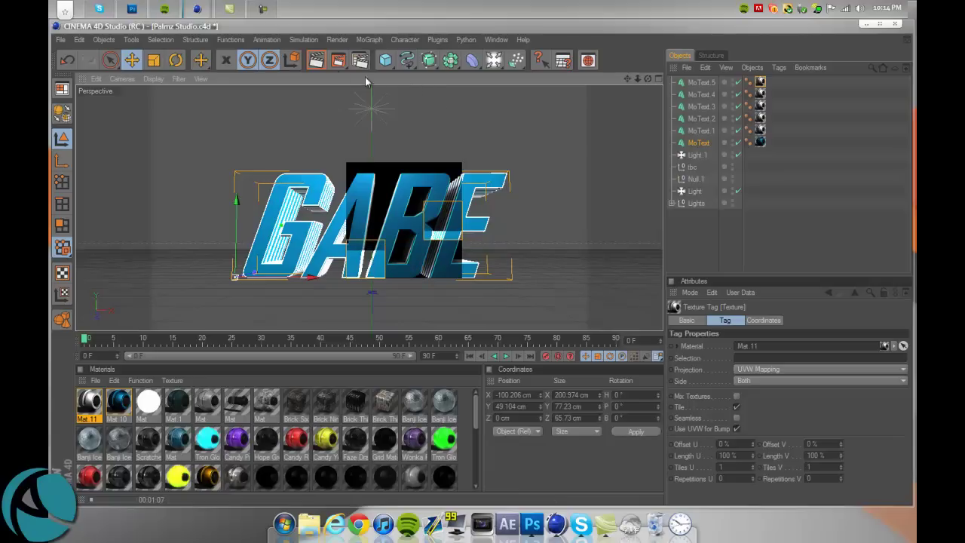
Wait for the viewport render to show the blue and white shaded GABE text
left_click(264, 9)
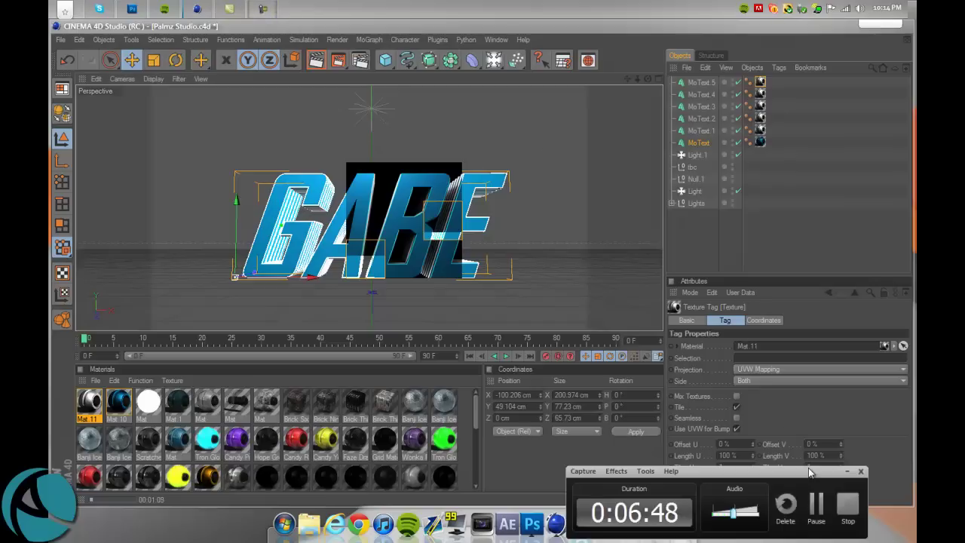